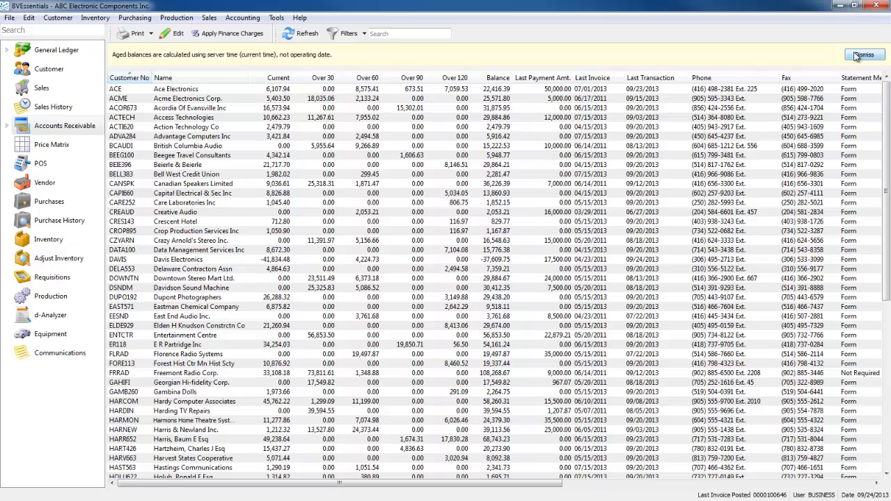
- Dismiss the aged-balances notice and sort the receivables by Over 120 in descending order, selecting the customers with Over 120 balances
click(858, 56)
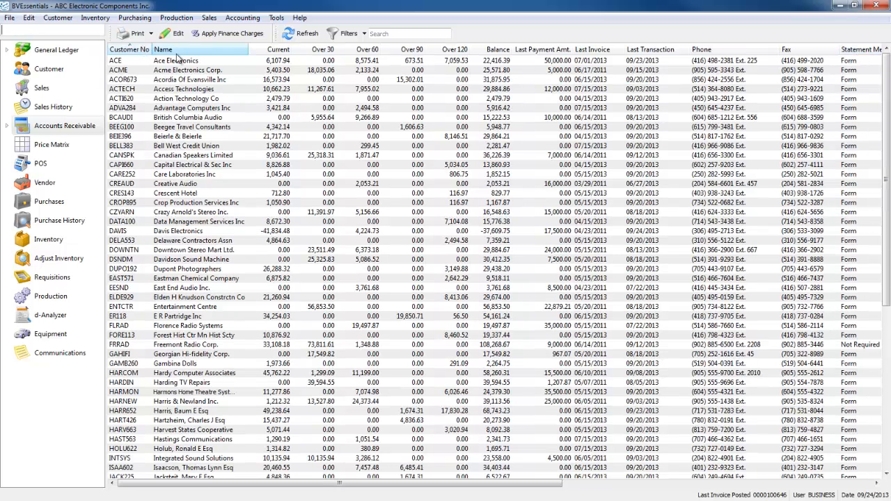
click(460, 52)
click(462, 54)
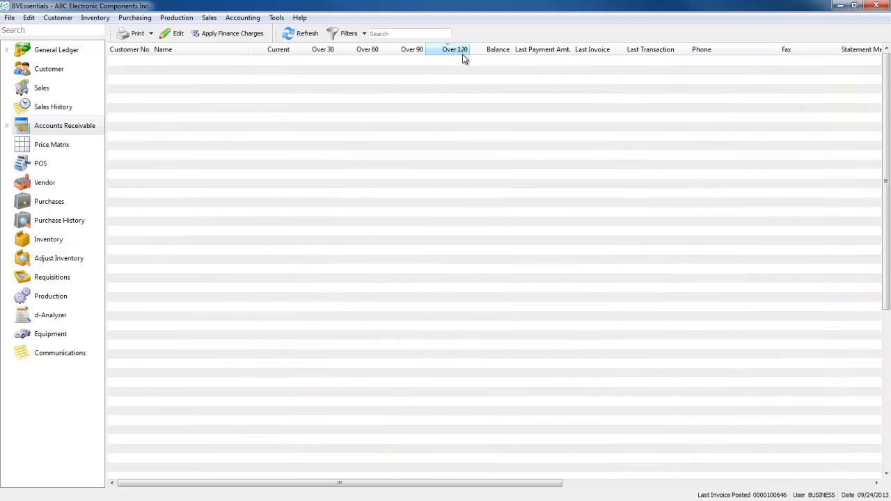
drag(456, 62, 468, 240)
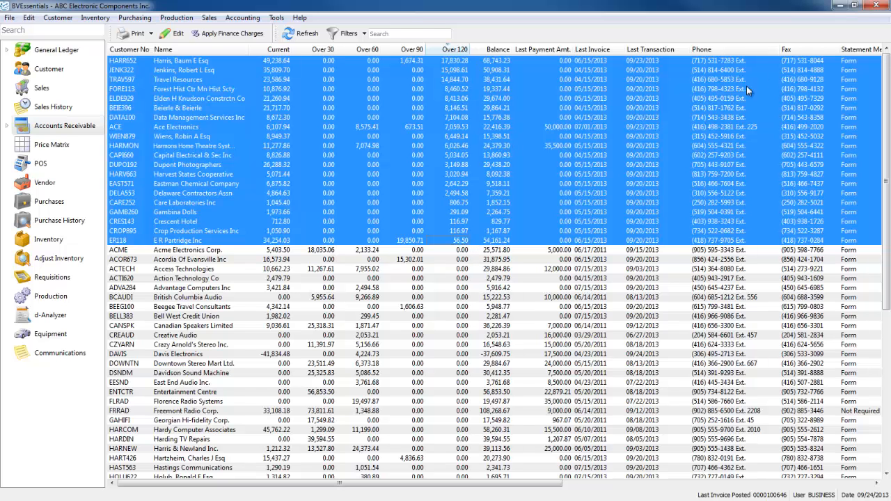
- Preview the Account Statements - Selected report for Data Management Services Inc and close the preview
click(696, 117)
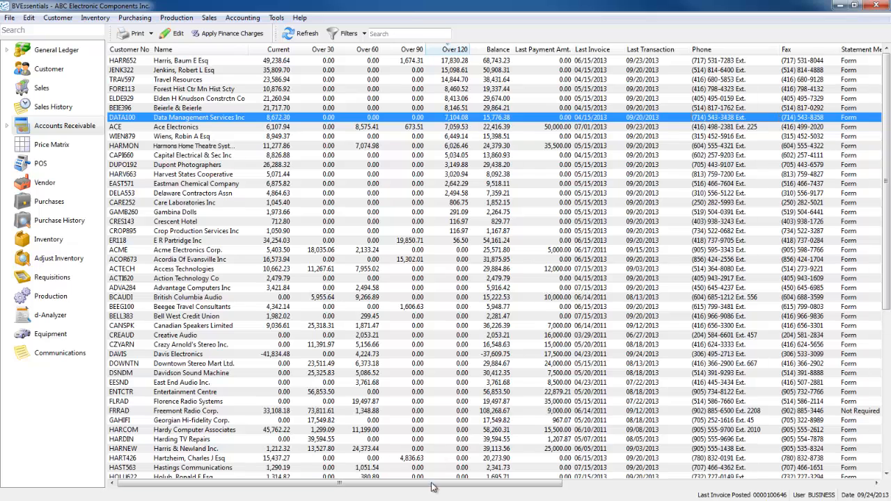
drag(429, 483, 392, 489)
click(131, 34)
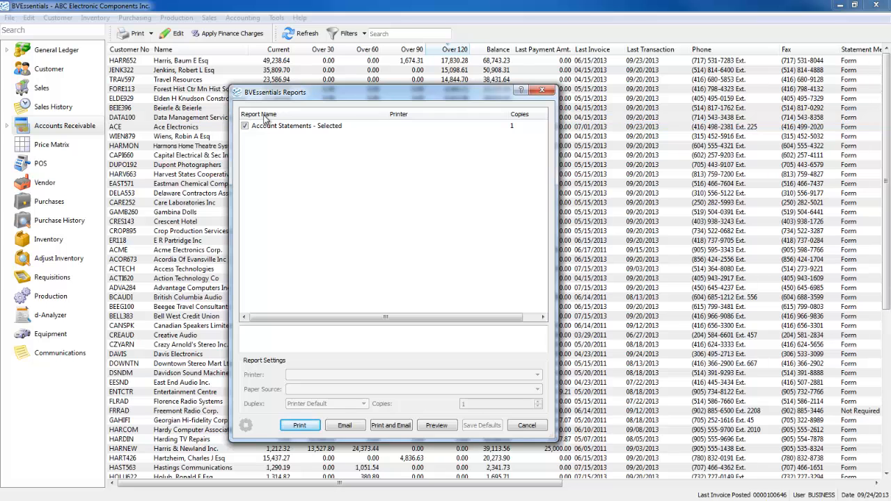
click(436, 425)
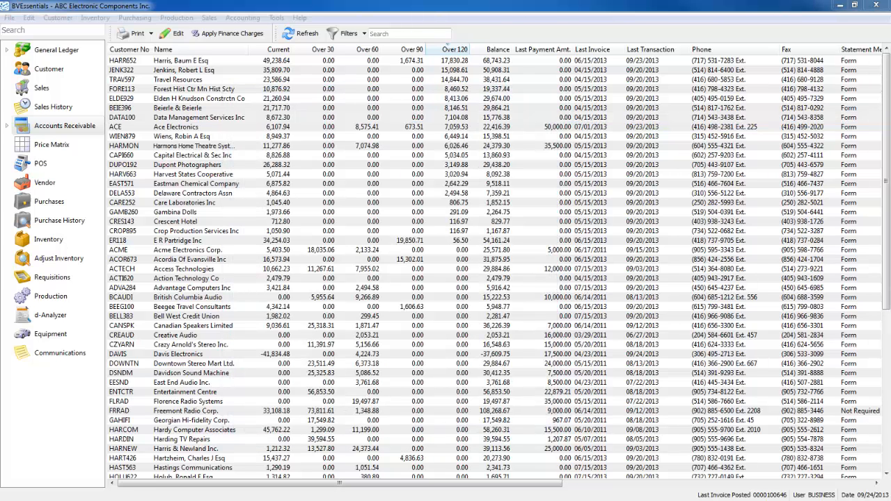
drag(609, 326, 619, 377)
click(615, 51)
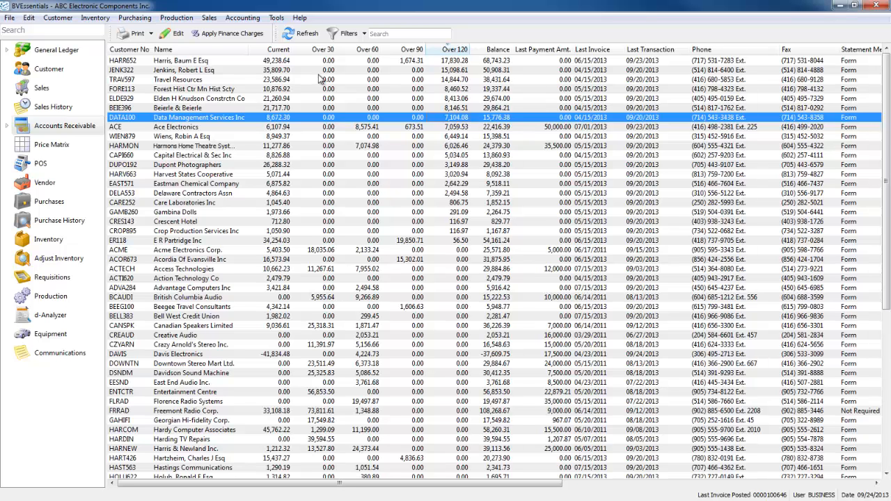
- Apply the saved Over 60, 90, 120 filter to the accounts receivable list and look through the customers
click(6, 126)
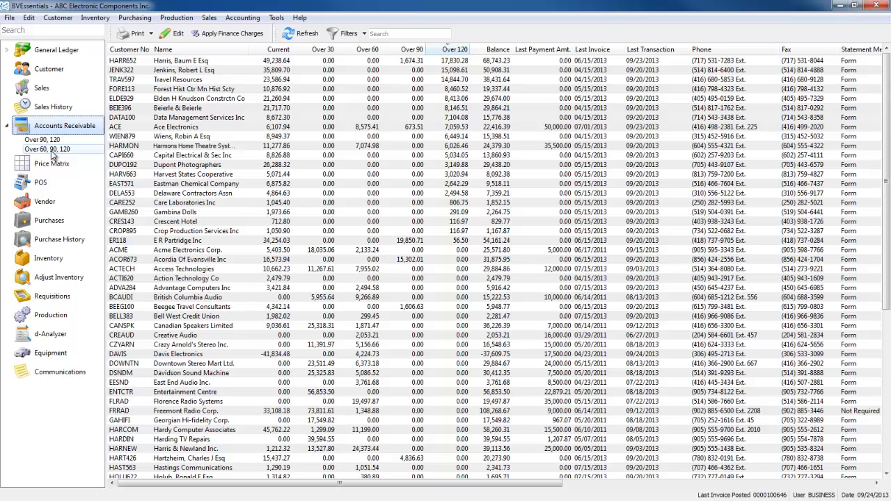
click(51, 150)
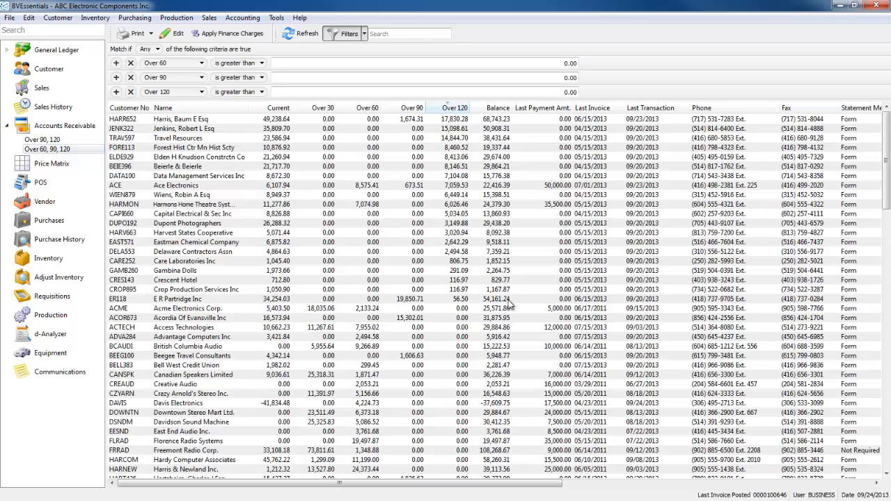
click(476, 227)
scroll(488, 230, down, 7)
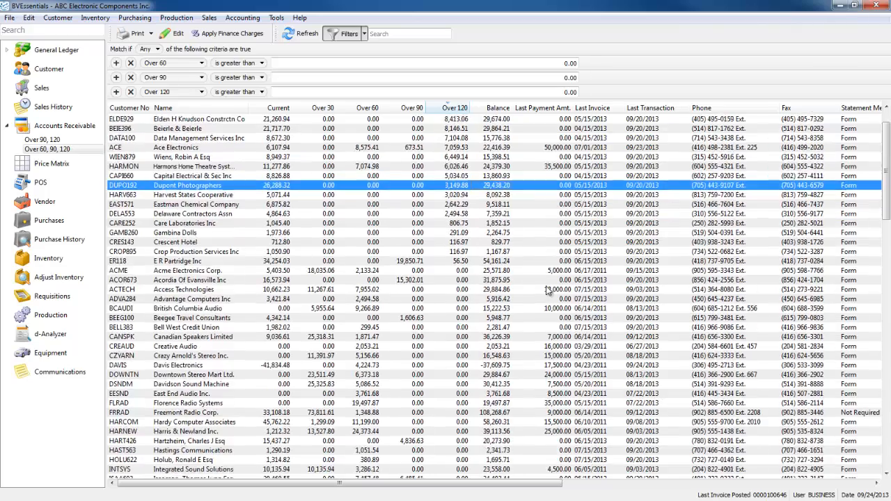
scroll(546, 290, up, 7)
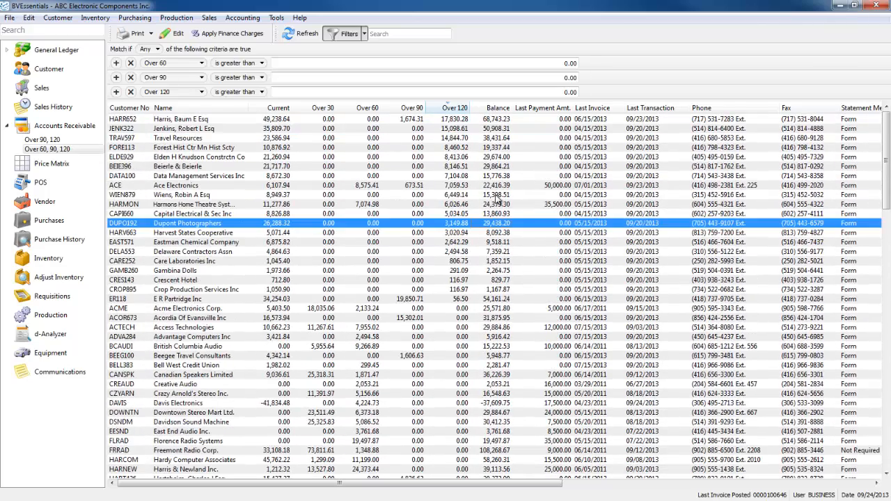
- Reduce the saved Over 90, 120 filter to its Over 120 criterion and save that as a preset named "Over 120"
click(43, 141)
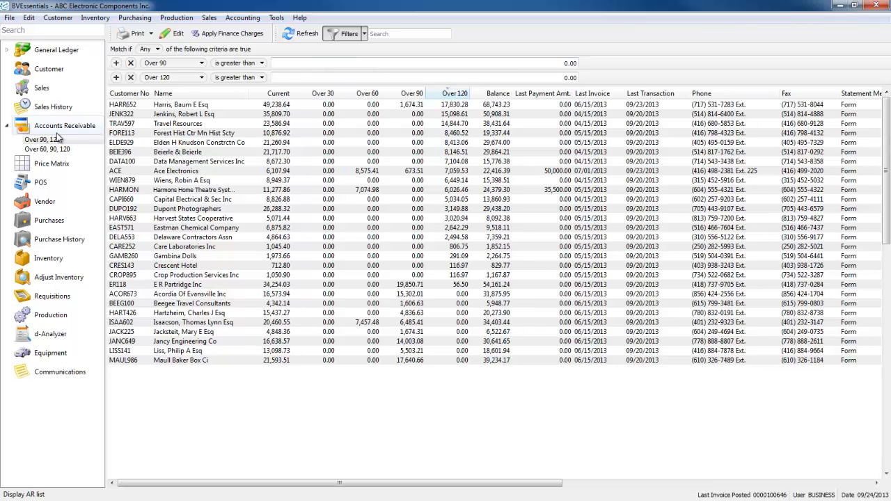
click(130, 63)
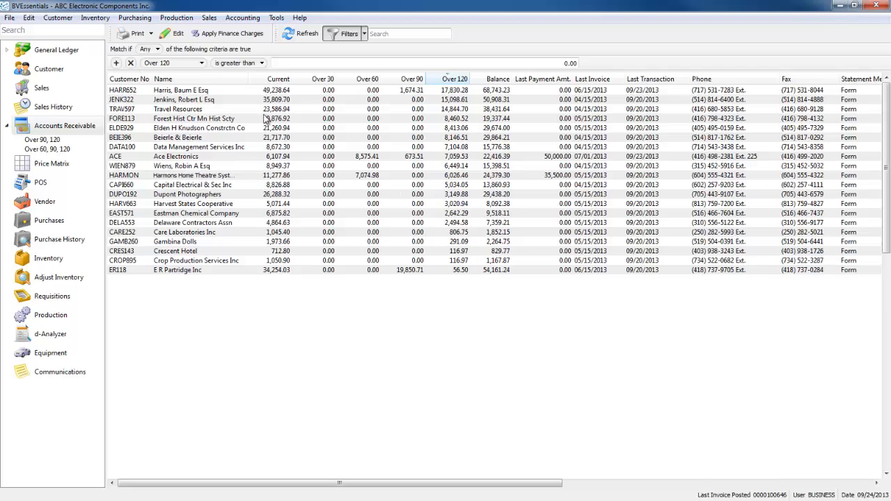
click(363, 34)
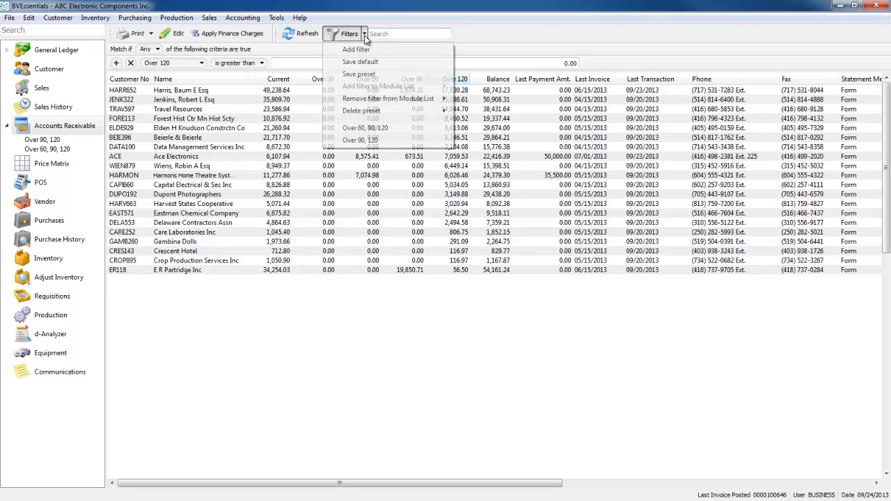
click(373, 75)
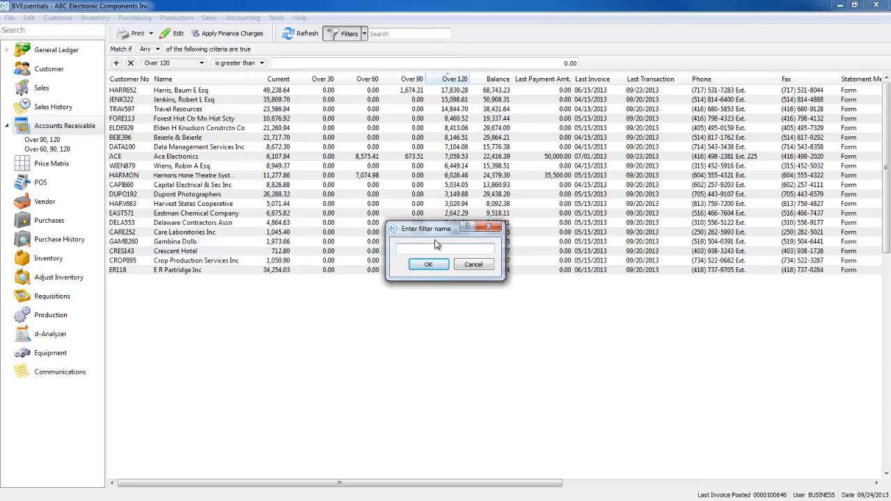
text(Over )
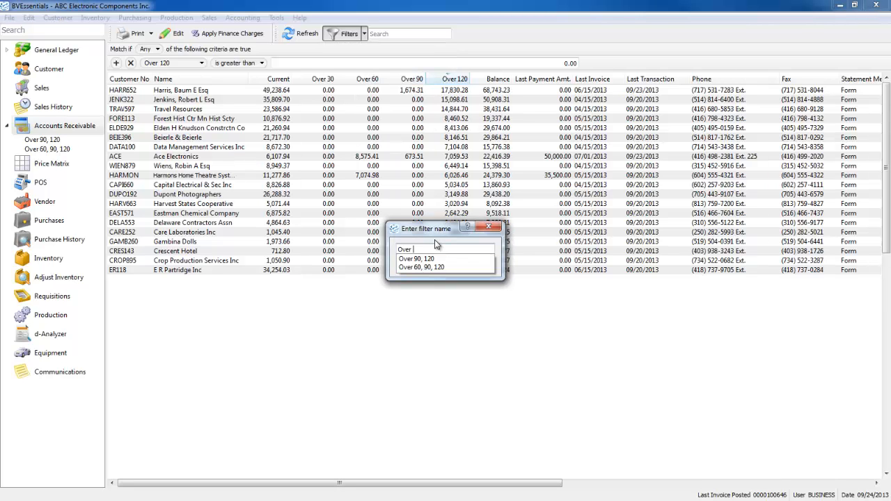
text(120)
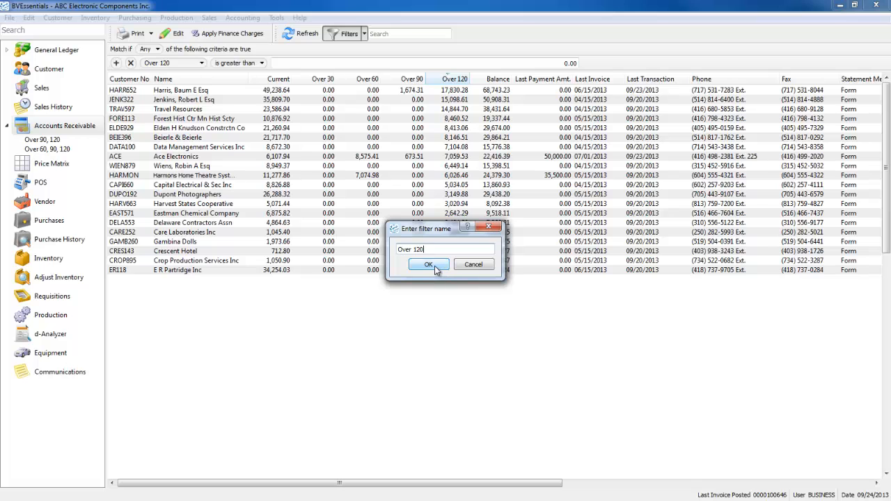
click(429, 264)
- Add the Over 120 preset to the module list and move it ahead of the other Accounts Receivable filters
click(363, 34)
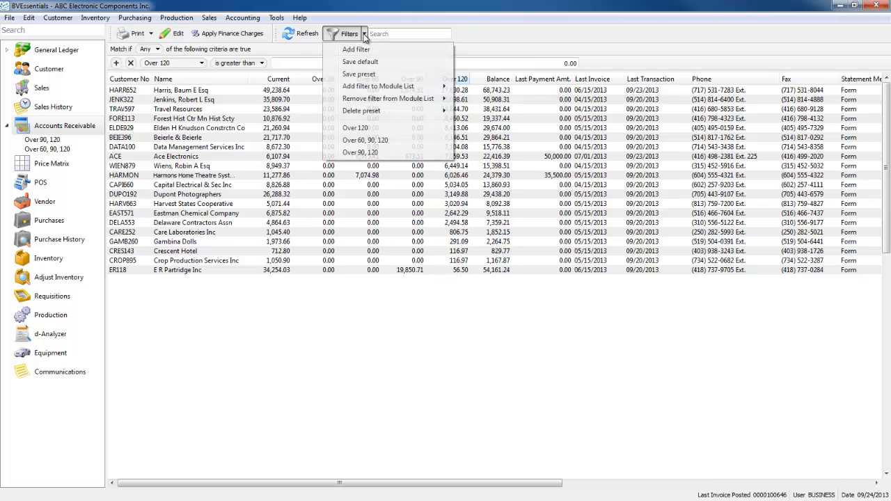
mouse_move(378, 88)
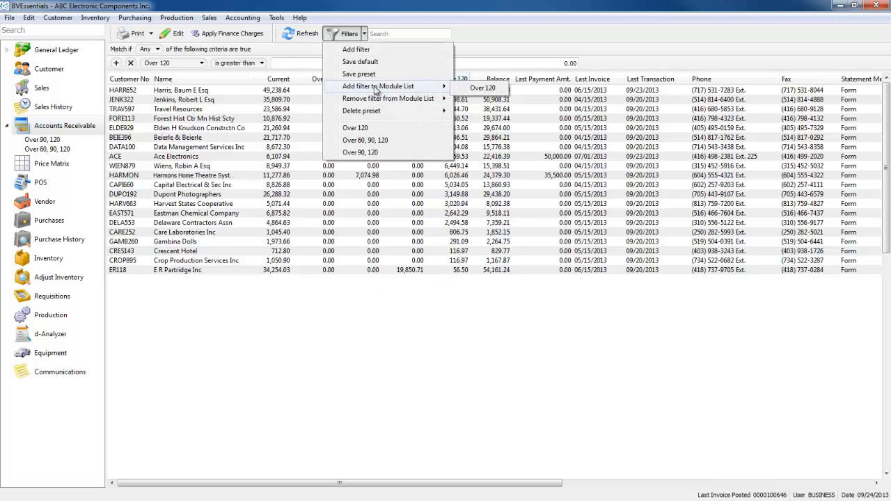
click(484, 89)
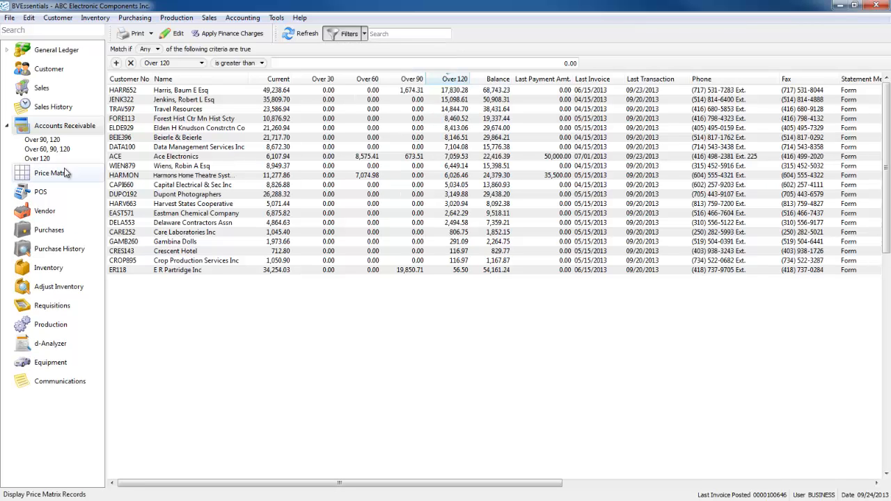
click(40, 159)
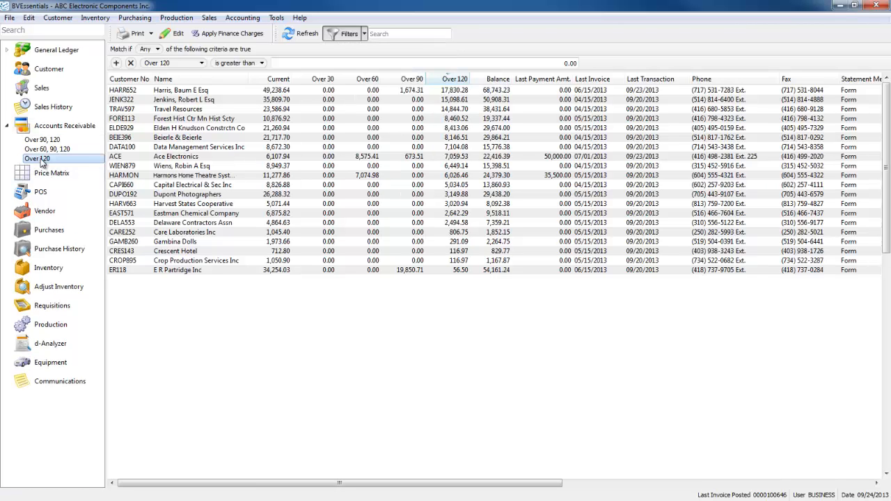
drag(45, 160, 44, 135)
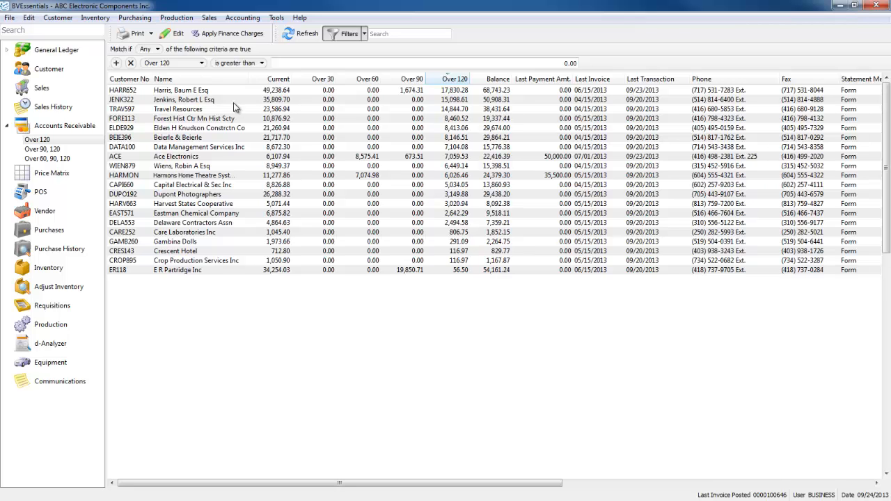
- Prepare an email of the account statements for all filtered customers, addressed to Billing Main with the Statement - Strong Warning template
drag(239, 92, 277, 271)
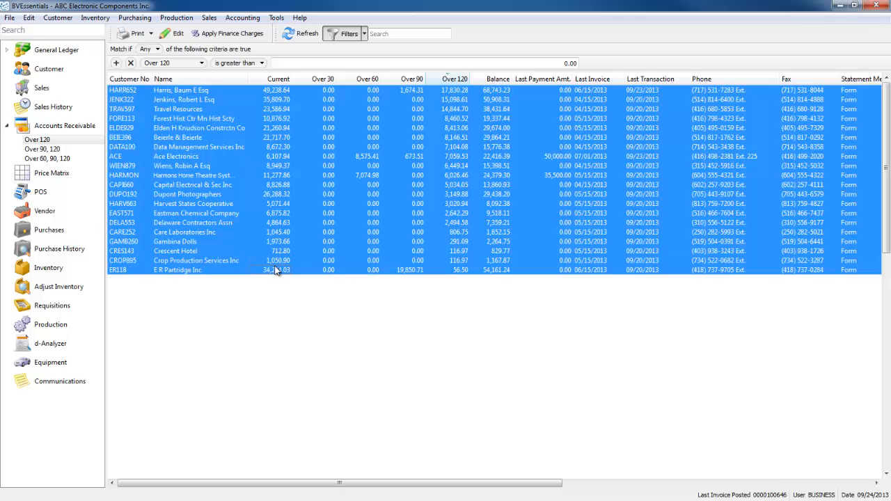
click(140, 34)
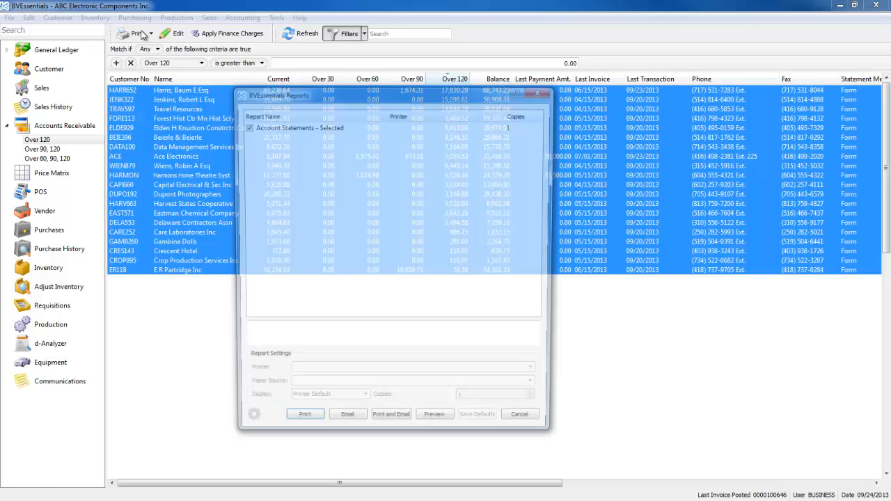
click(352, 426)
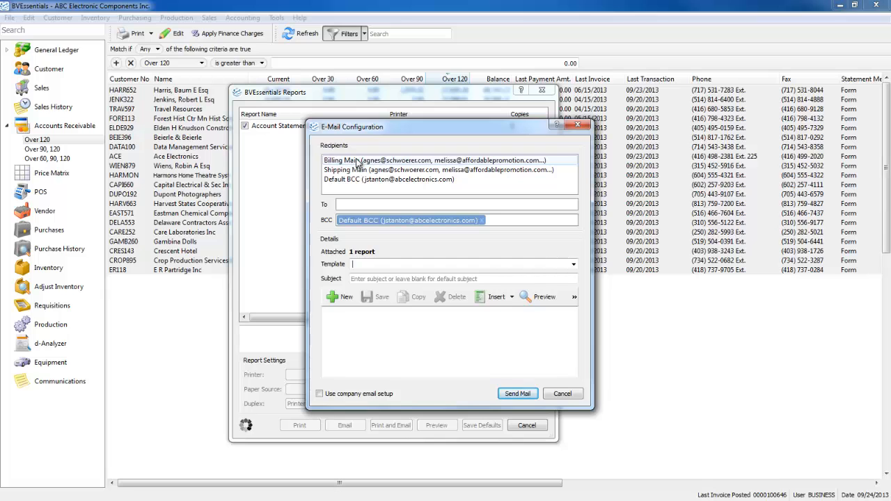
double_click(357, 160)
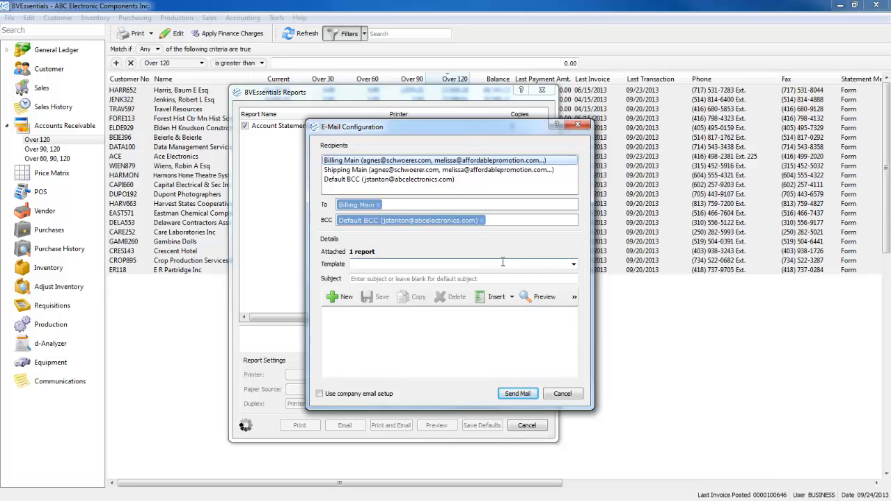
click(574, 264)
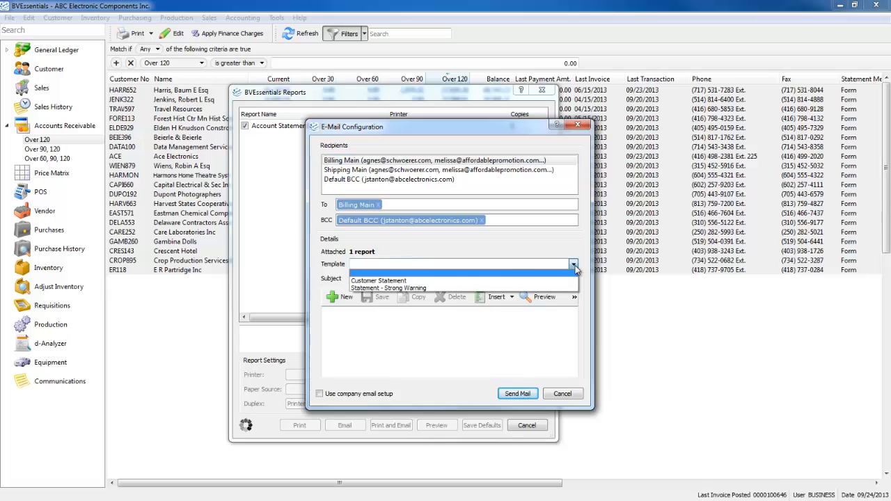
click(407, 288)
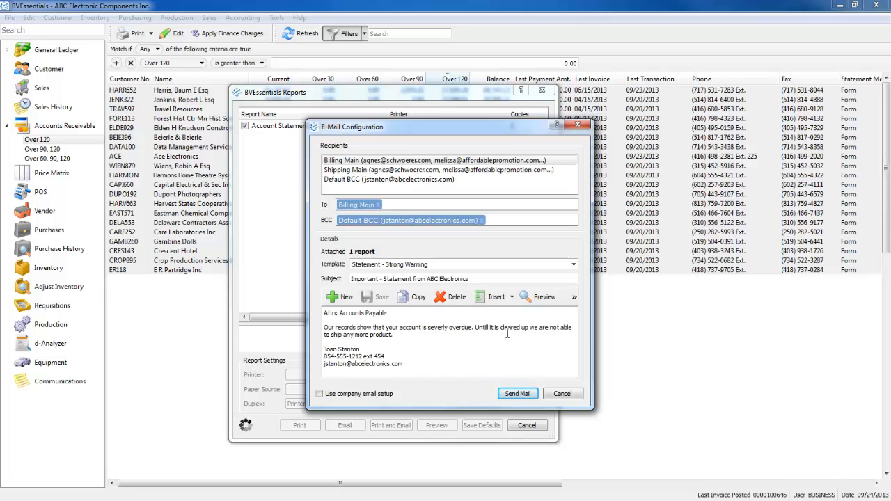
- Switch the email template to Customer Statement, then cancel the email without sending and clear the multiple-customer selection
click(413, 334)
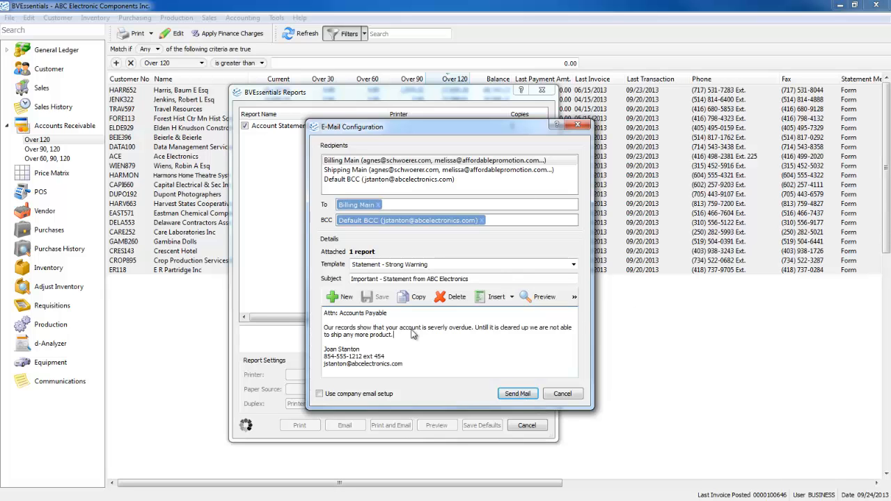
click(573, 265)
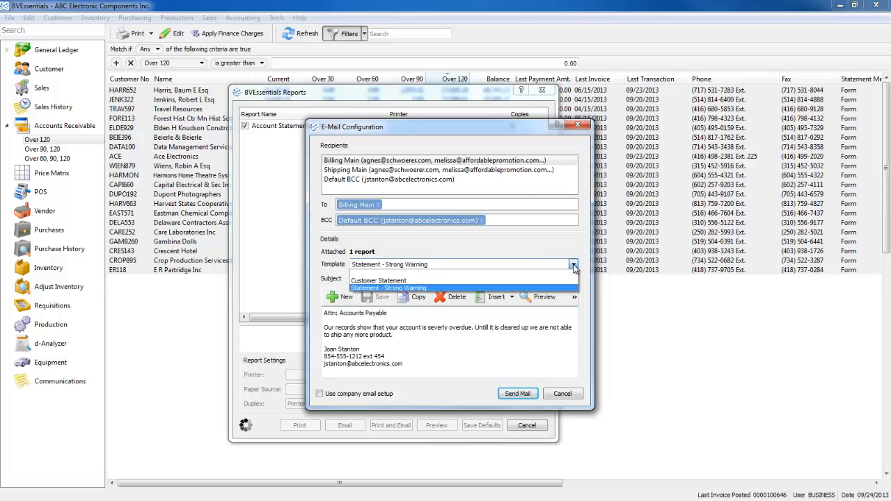
click(501, 281)
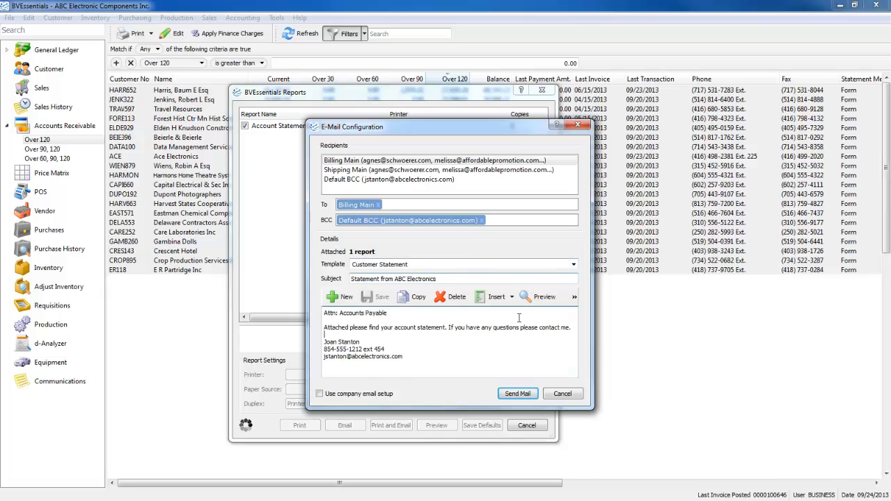
click(561, 396)
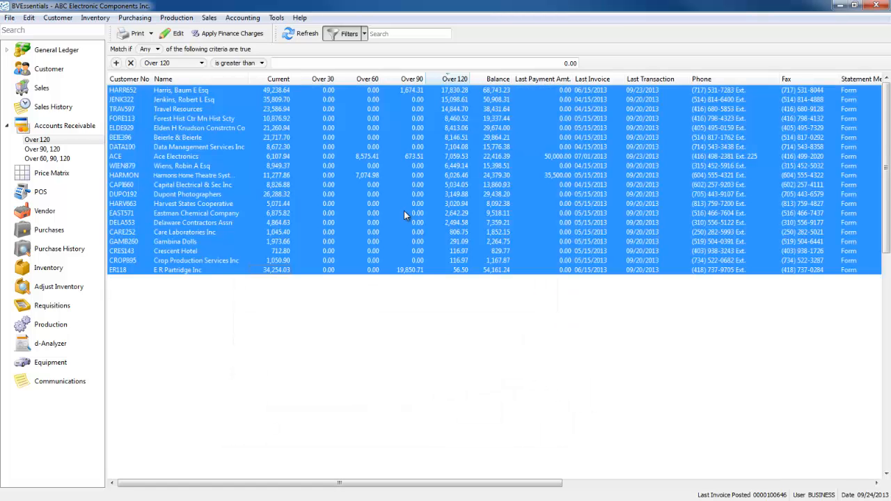
click(404, 212)
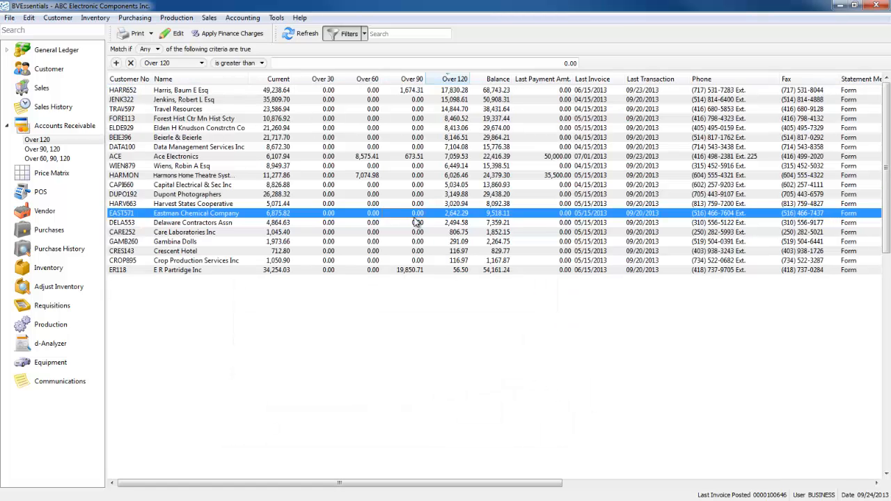
- Return to the unfiltered accounts receivable list, sort it by customer number and select Ace Electronics
click(60, 128)
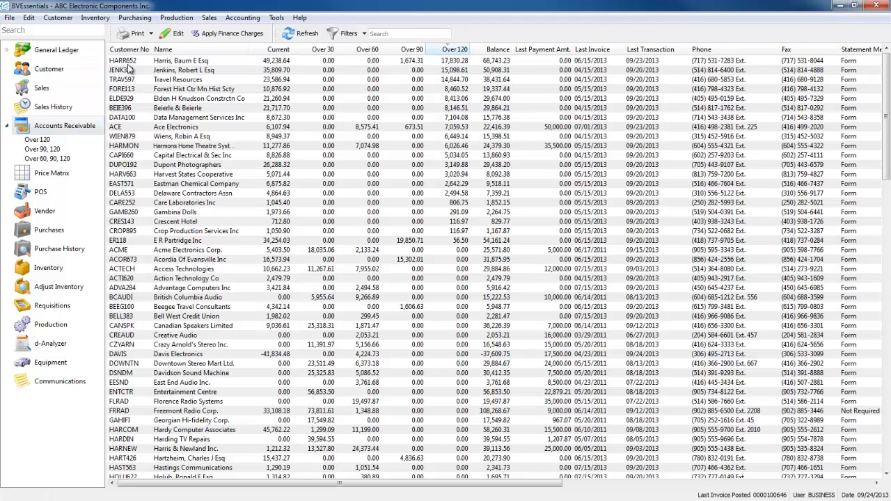
click(135, 61)
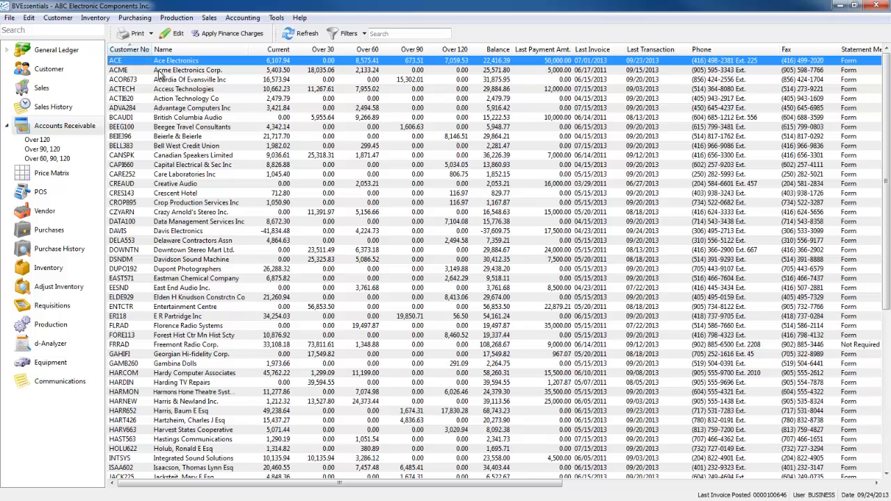
- Open the Ace Electronics receivables account, select the 09/23/2013 invoice, and show closed transactions alongside the open items
double_click(139, 65)
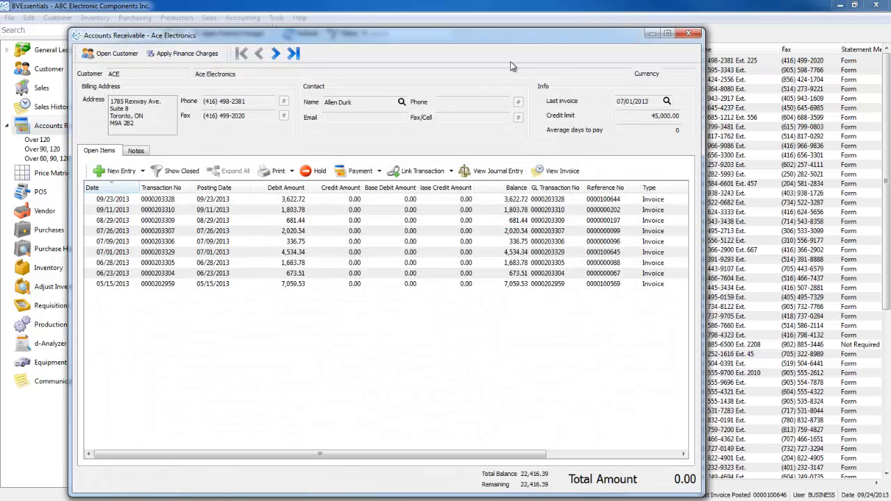
drag(504, 33, 566, 62)
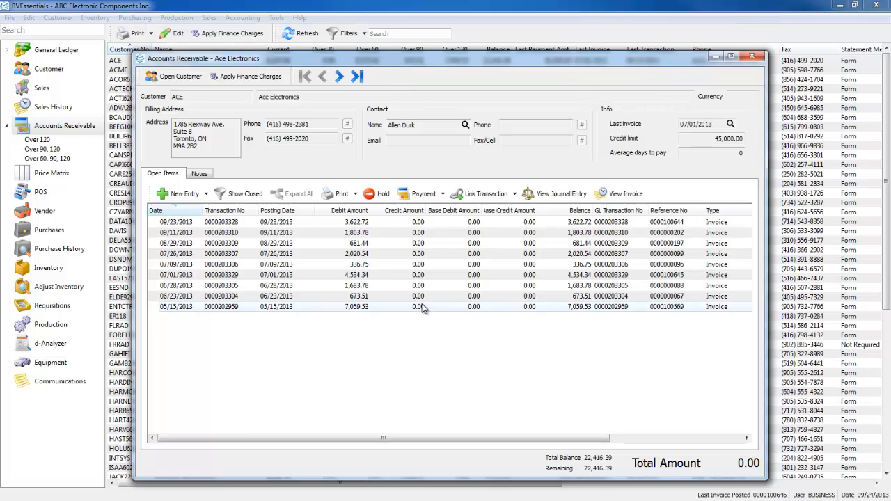
click(256, 222)
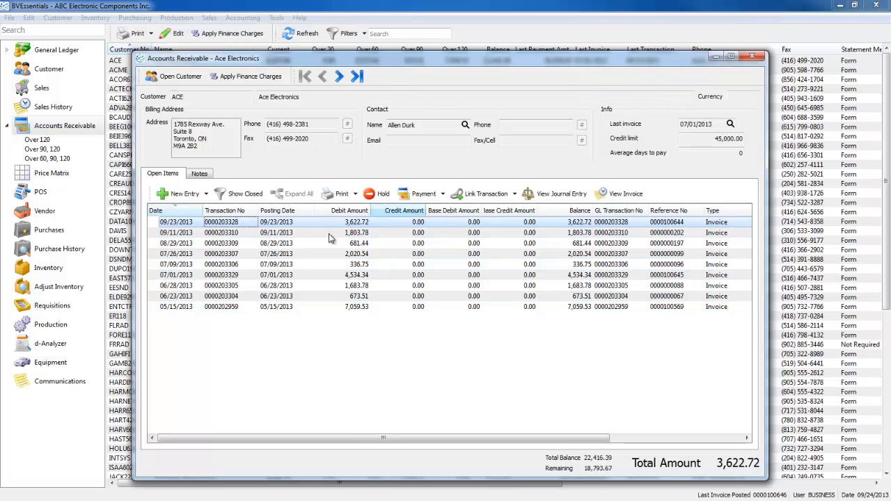
click(245, 194)
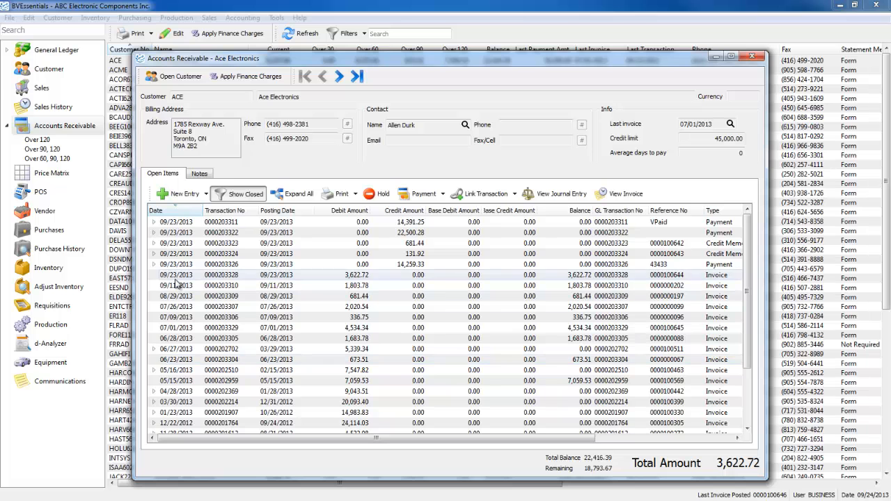
- Inspect the debit memo linked to the payment with reference 43433 and its unlink option, widening the Date column to read it
click(154, 265)
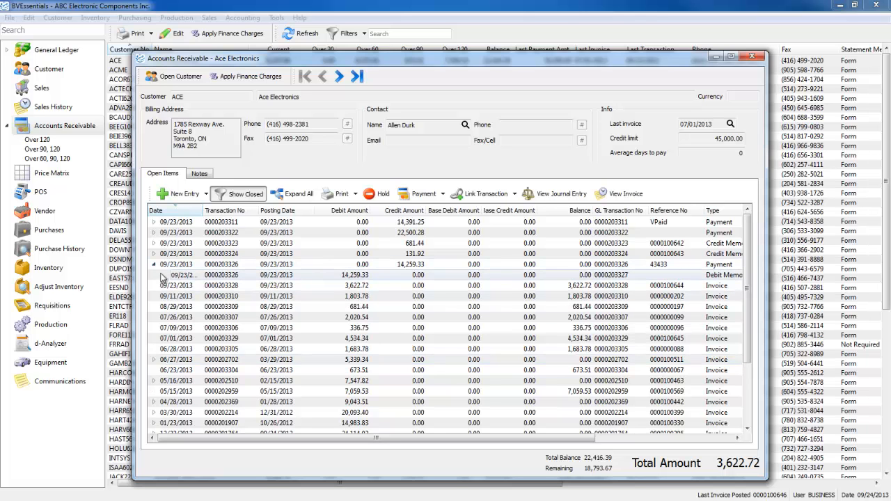
click(162, 278)
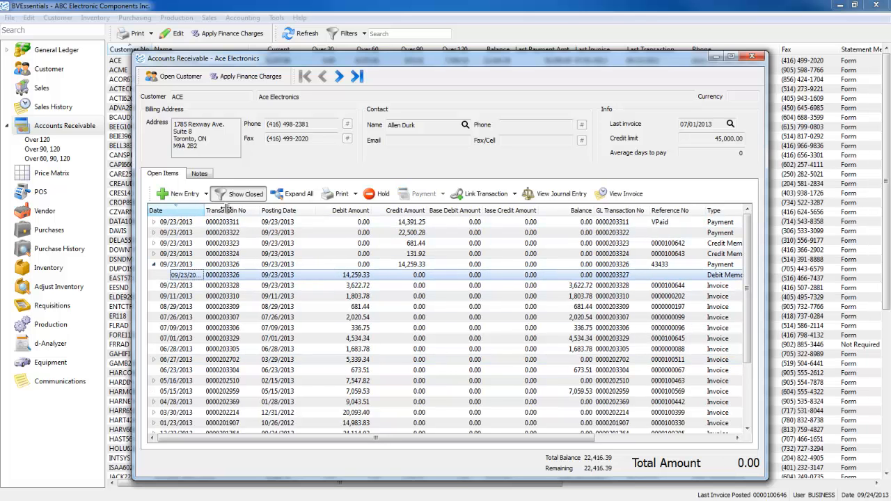
drag(224, 208, 226, 208)
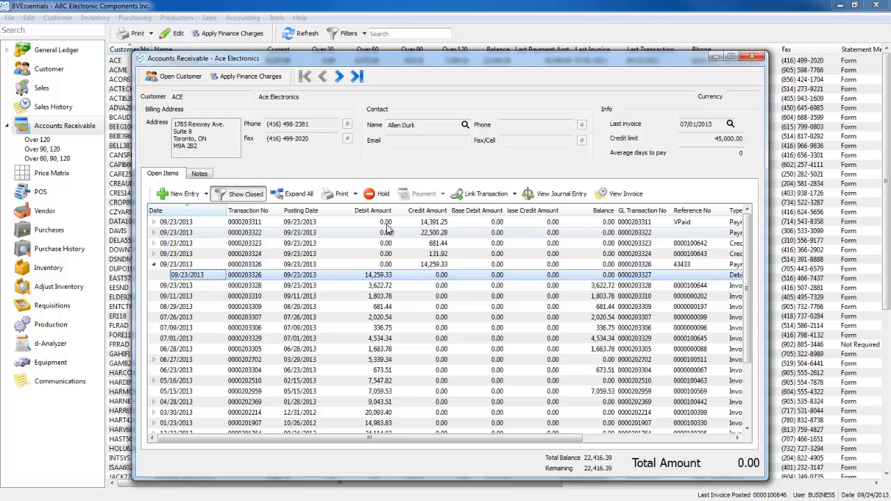
click(514, 193)
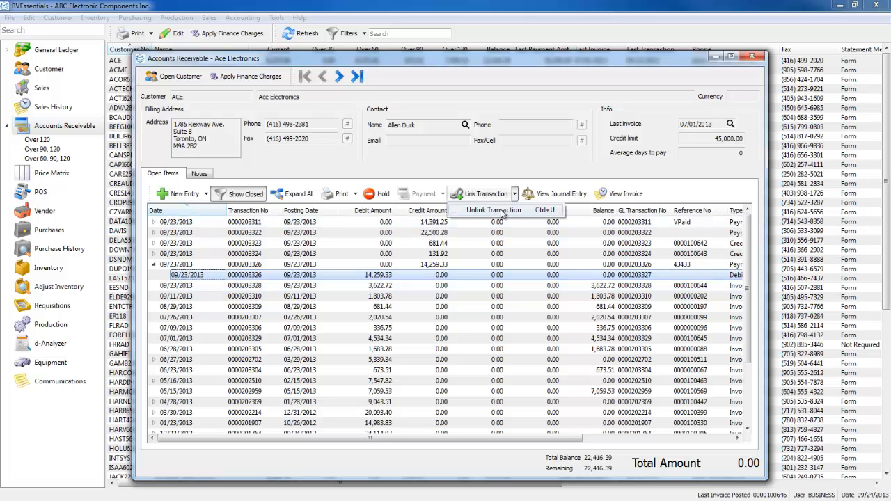
click(280, 318)
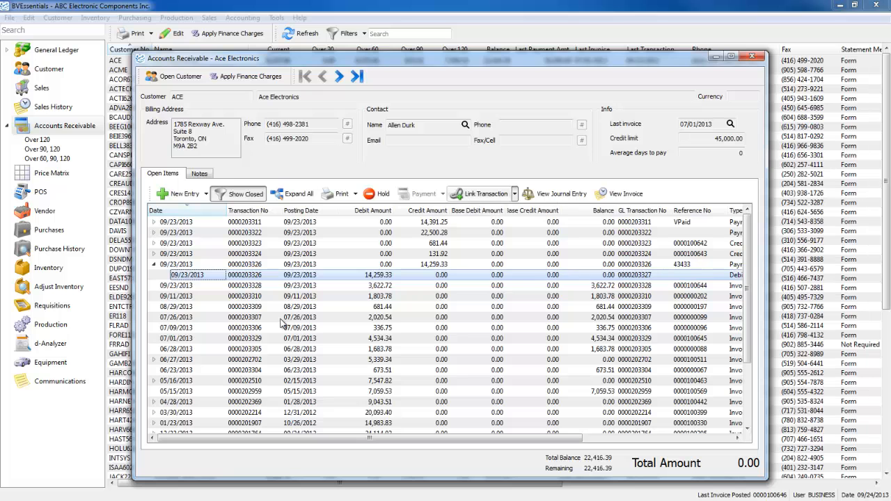
click(154, 266)
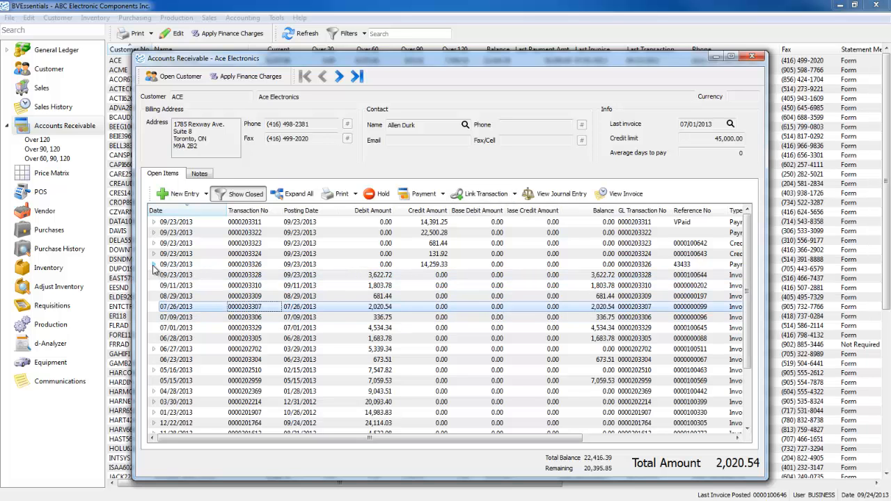
- Expand all transactions to review their linked entries through the oldest one, then hide the closed items again
click(304, 195)
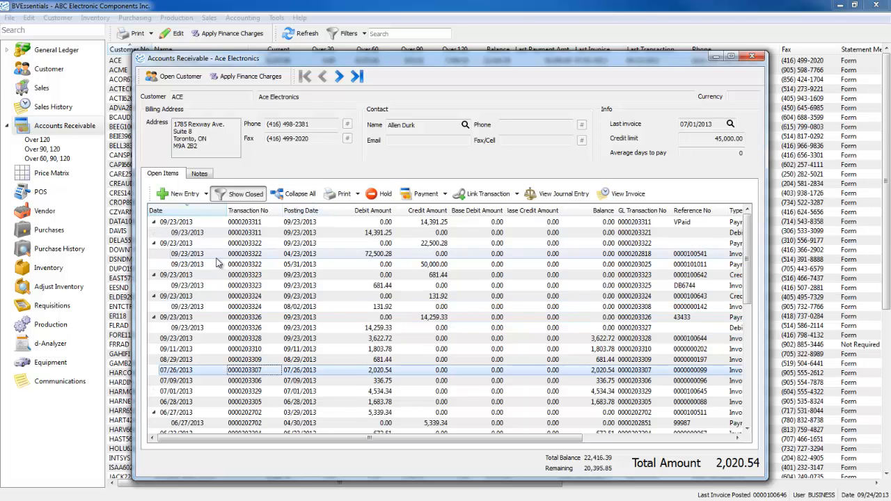
scroll(230, 381, down, 5)
scroll(230, 381, down, 3)
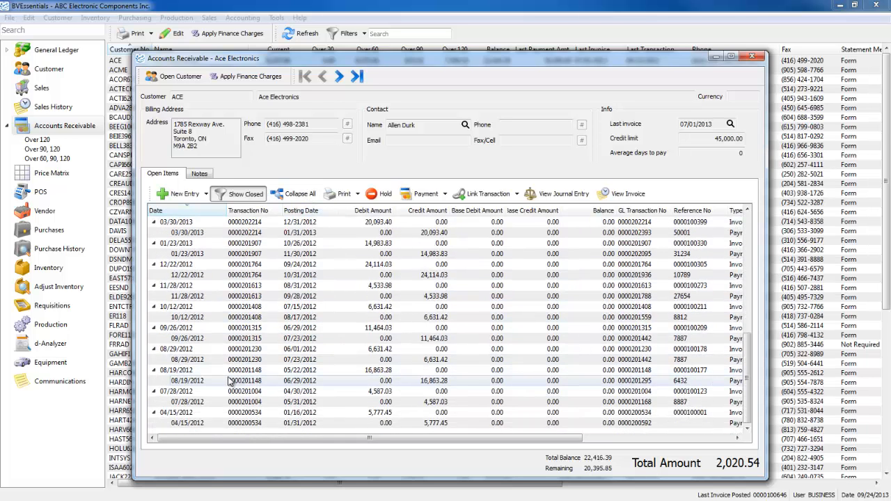
scroll(235, 383, up, 8)
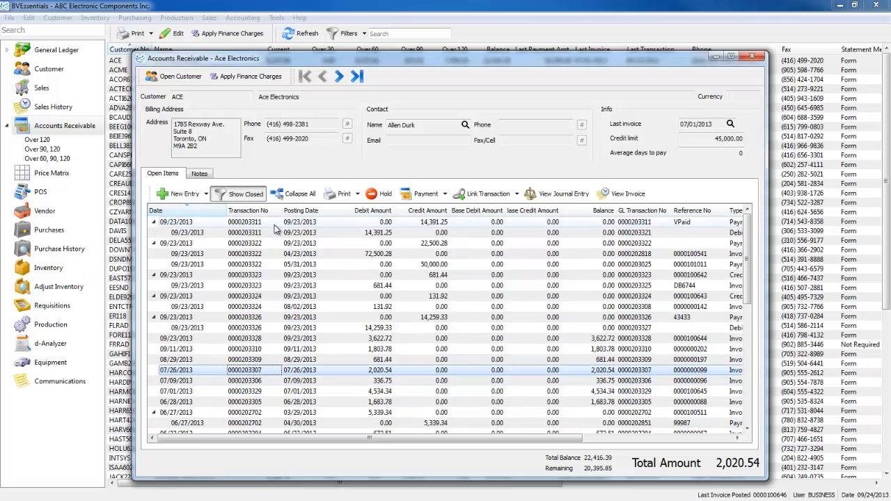
click(254, 195)
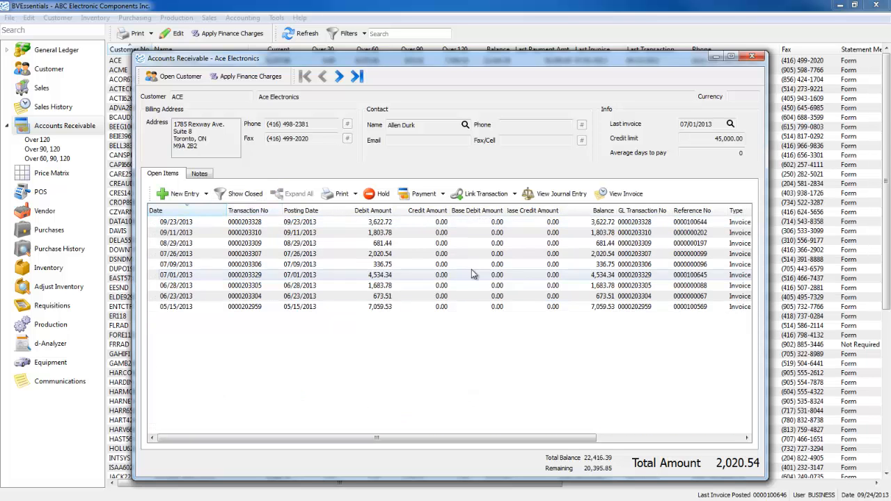
- View the journal entry for the 08/29/2013 invoice and open its source invoice
click(430, 254)
click(279, 244)
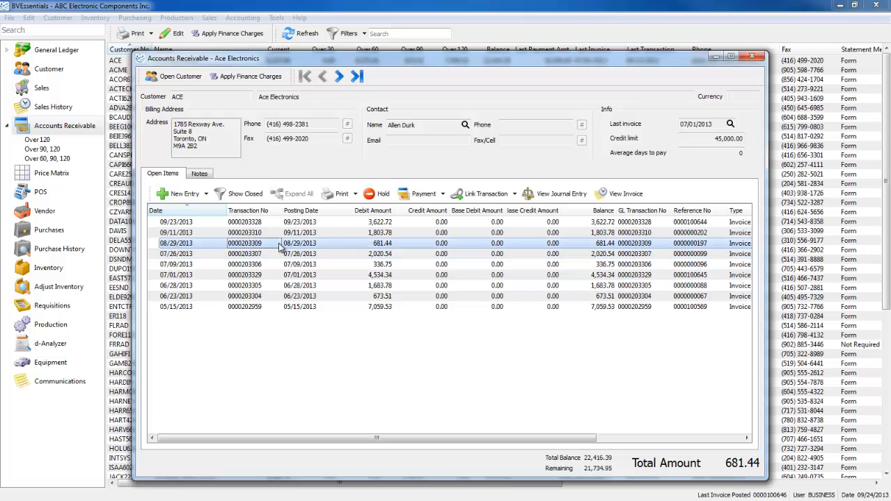
click(550, 195)
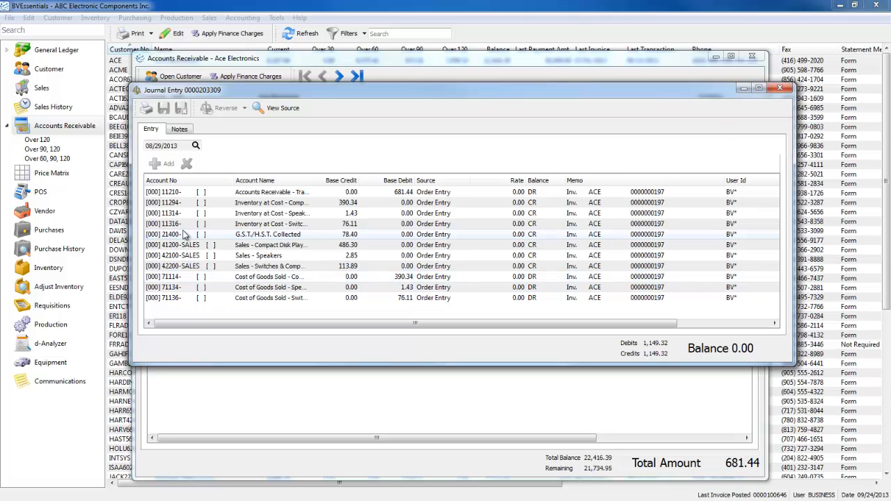
click(274, 112)
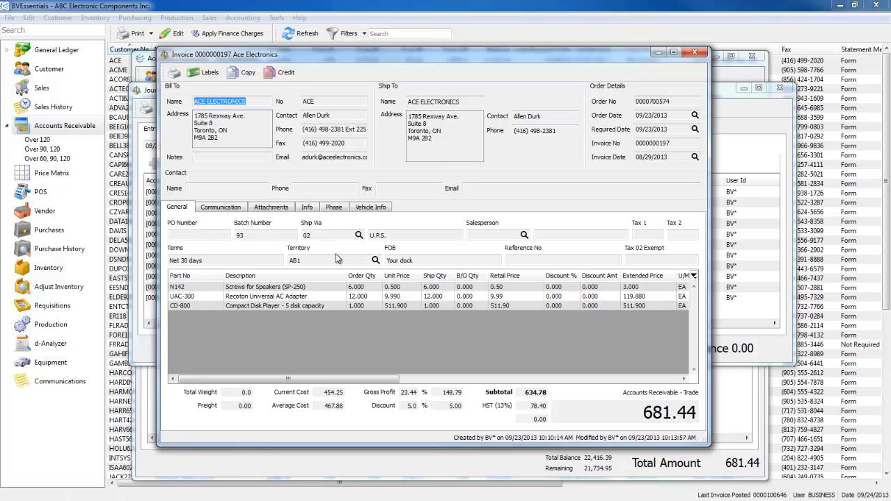
- Generate a credit order from the source invoice, then close it without saving and close the journal entry
click(282, 72)
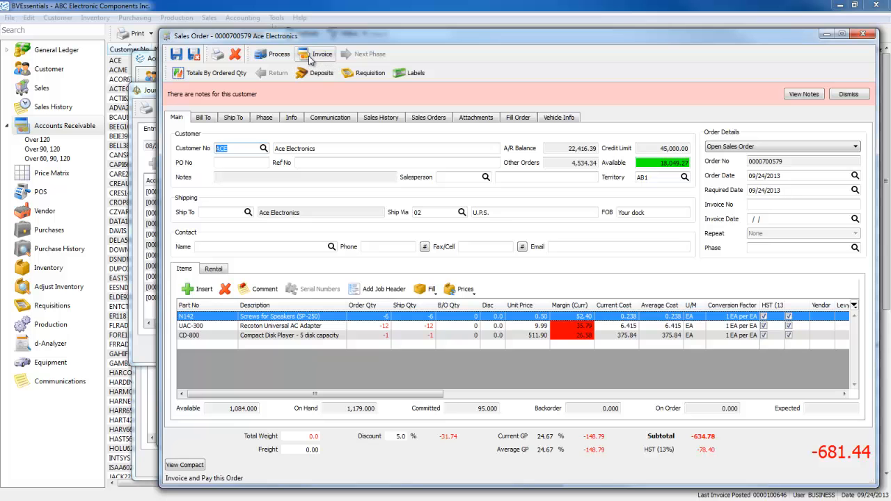
click(863, 36)
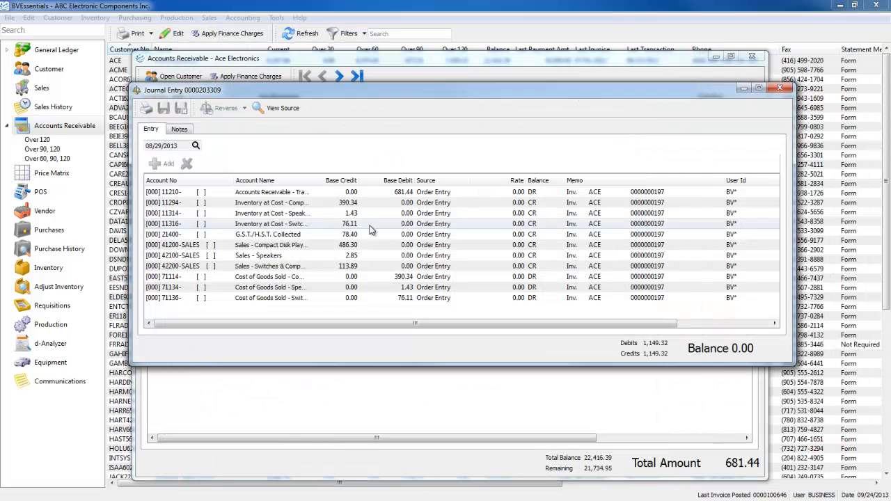
click(780, 88)
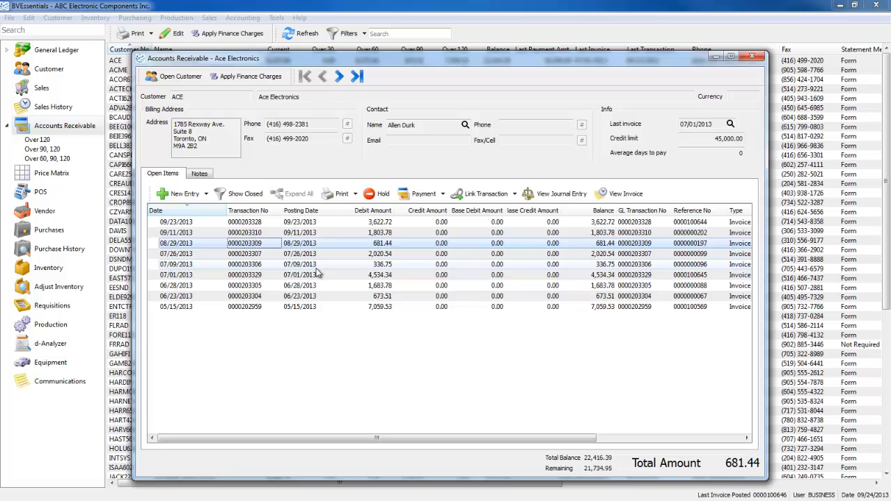
click(499, 245)
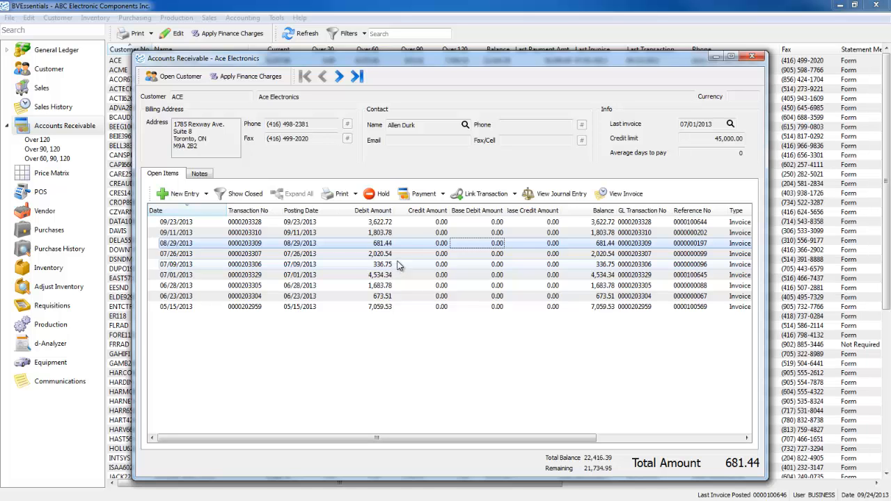
click(385, 234)
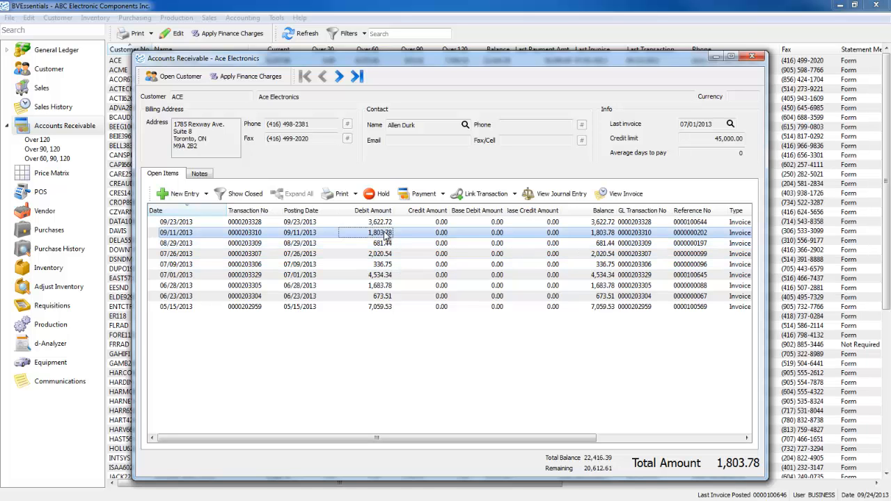
click(395, 253)
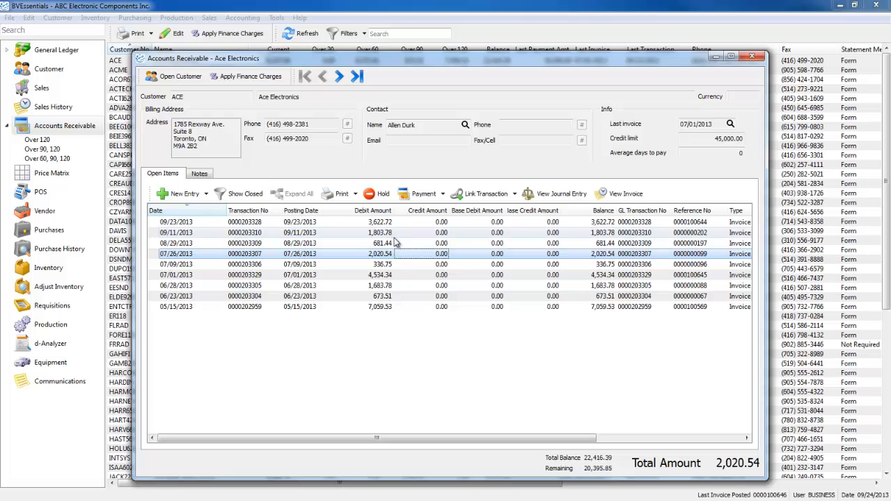
click(390, 234)
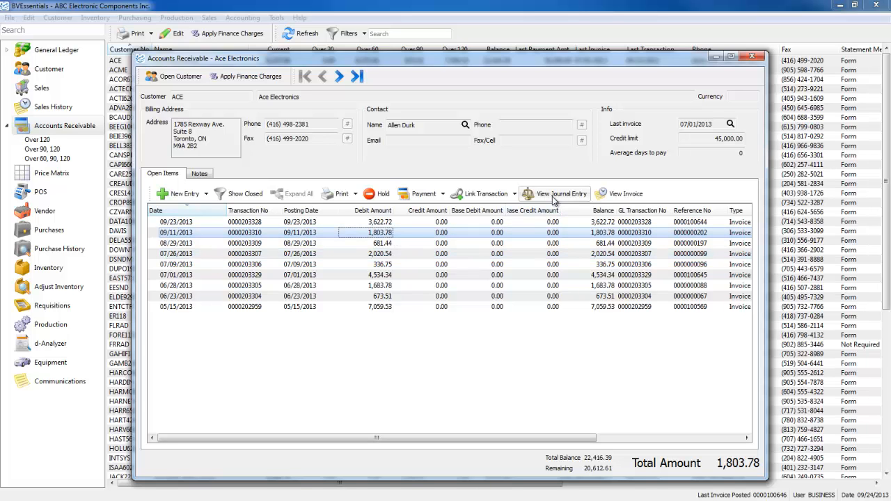
click(426, 235)
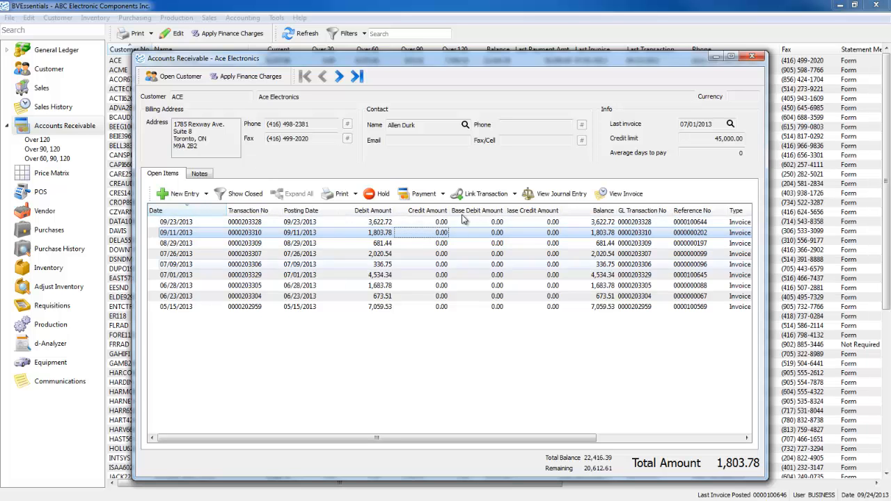
- Start printing for the 07/09/2013 invoice, then cancel the print
click(421, 264)
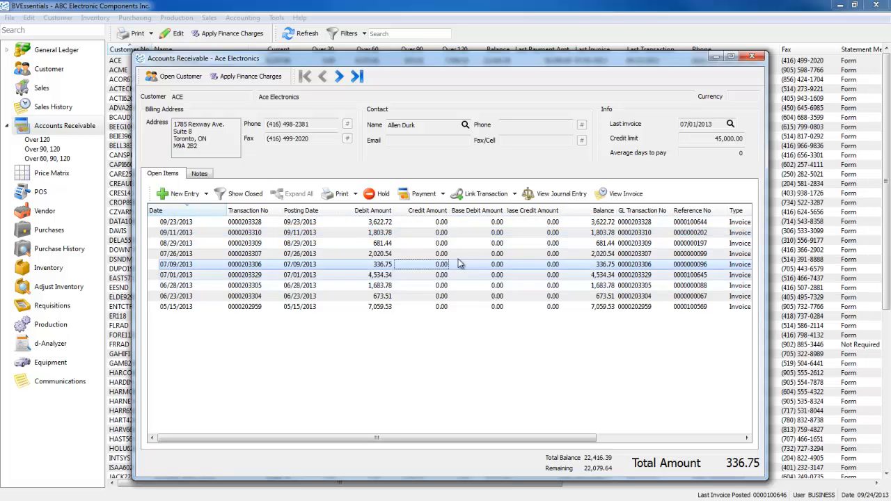
click(336, 196)
click(527, 426)
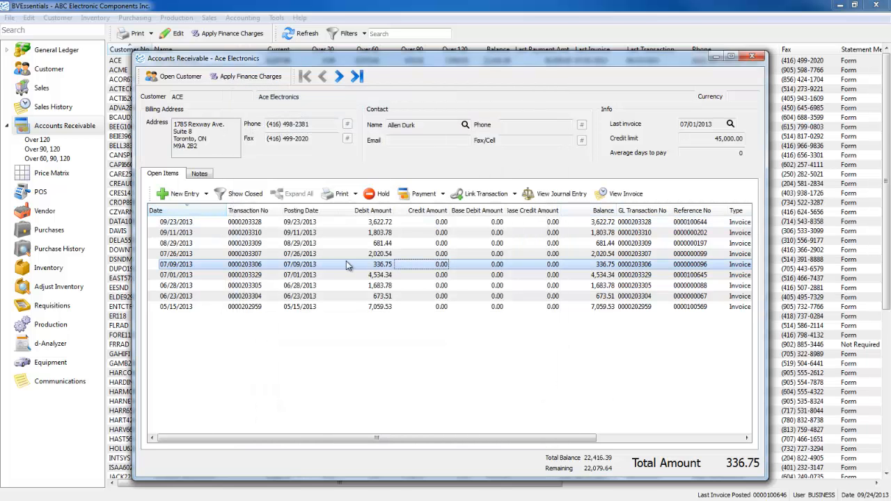
- Open the customer record for Ace Electronics from the receivables account and look through its sales history and sales orders
click(311, 234)
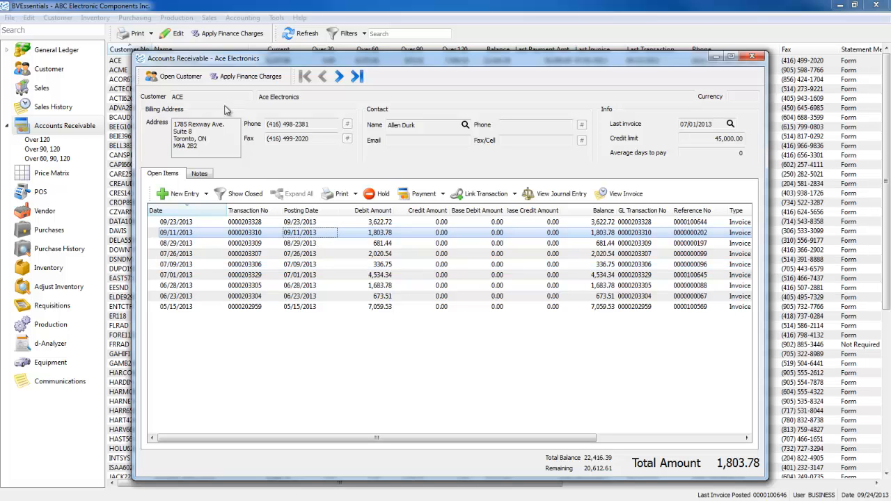
click(186, 78)
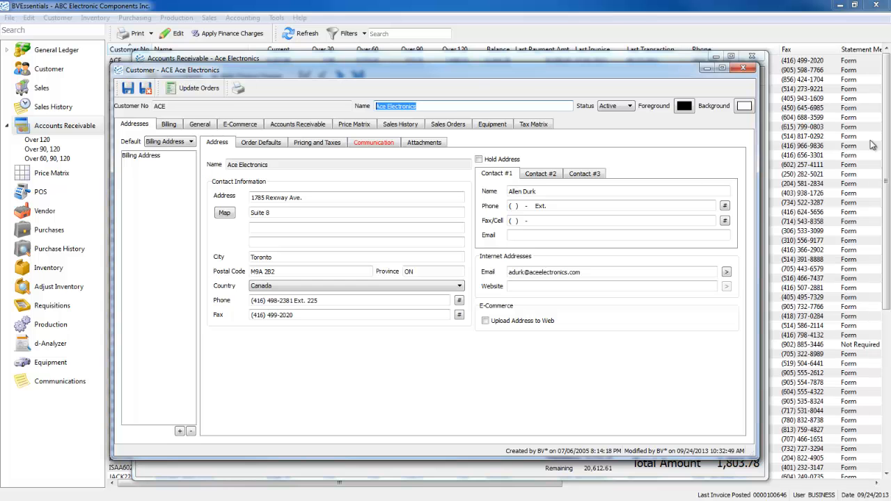
drag(489, 76, 575, 88)
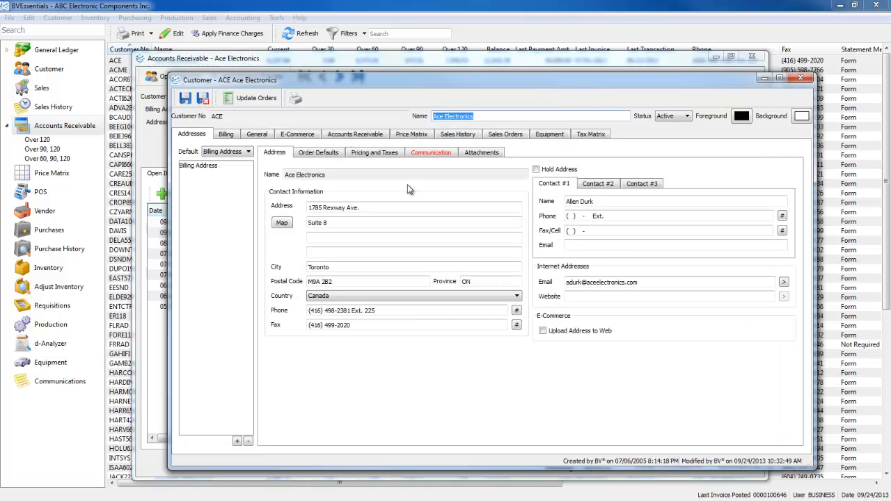
click(452, 139)
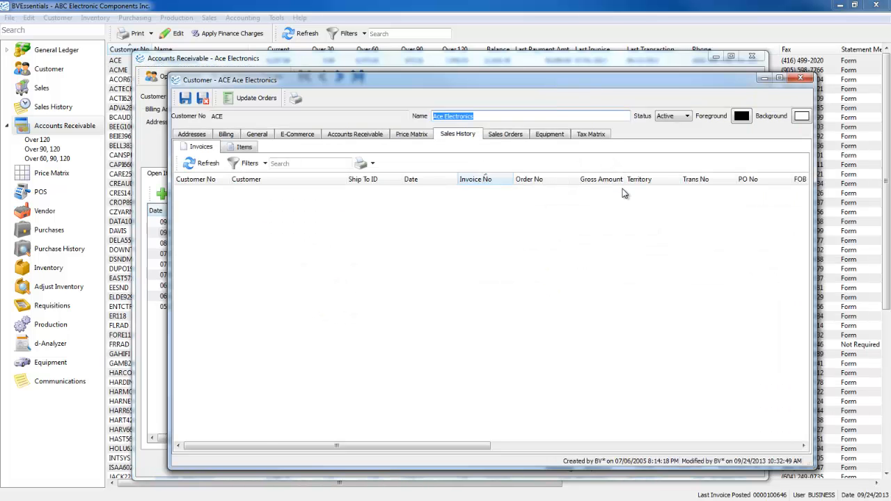
click(512, 135)
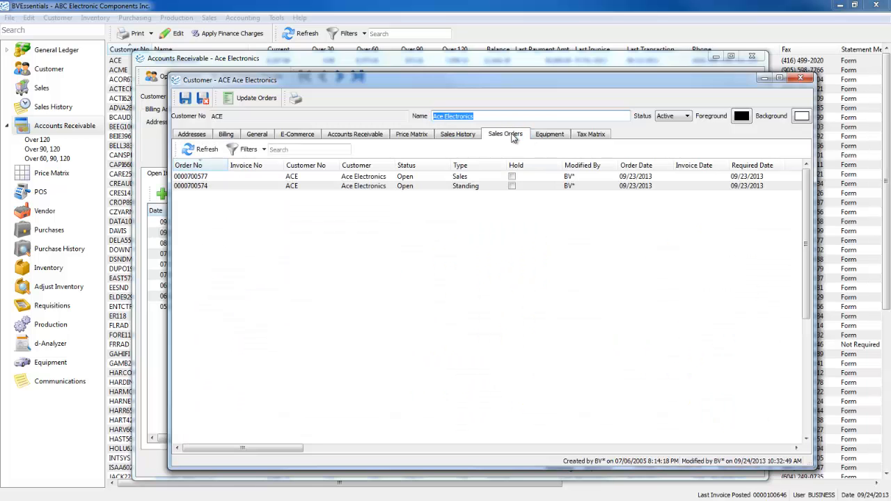
- Open the customer's standing order to view its details, then close it and return to the customer record
click(365, 188)
click(384, 181)
click(383, 182)
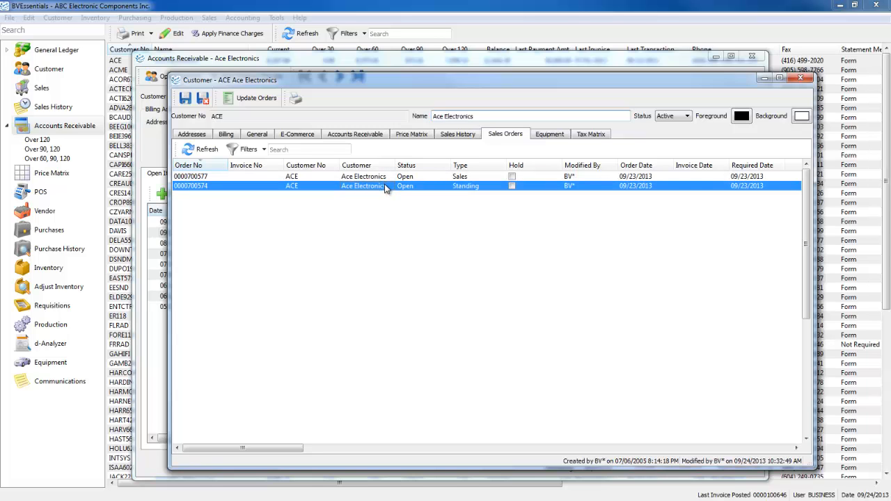
double_click(387, 187)
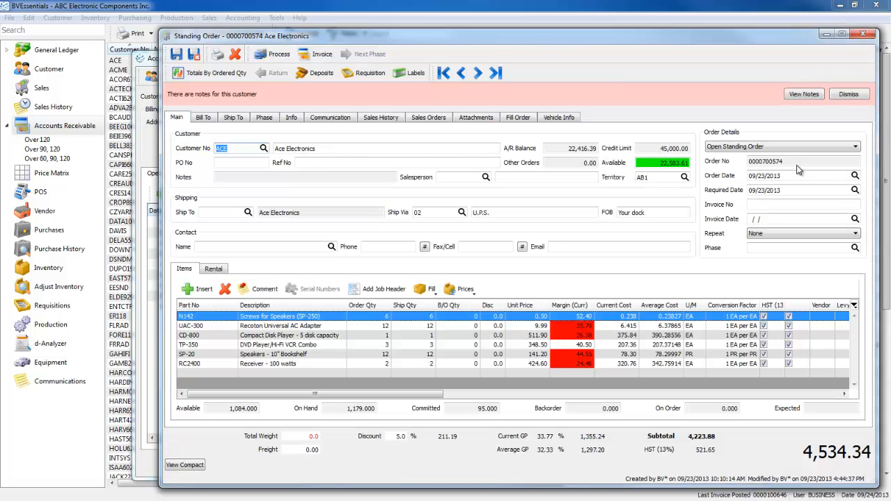
click(863, 33)
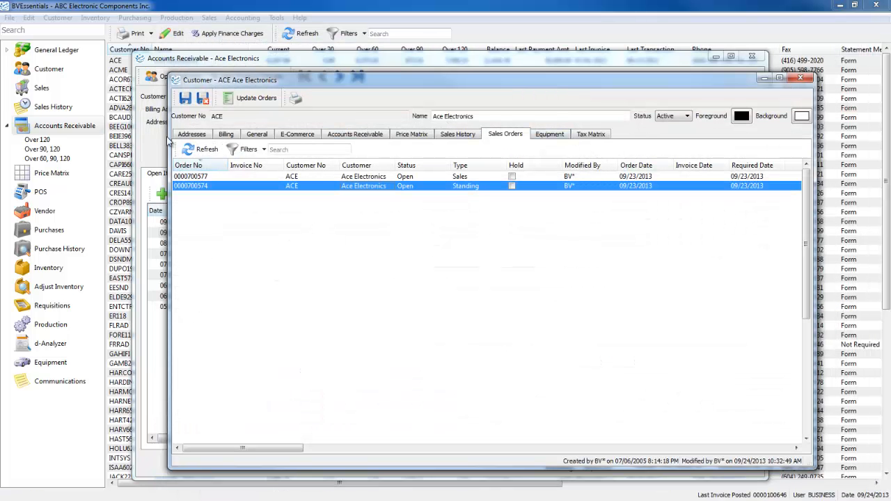
- Close the Ace Electronics customer record and select the 09/23/2013 invoice among the open items
click(800, 79)
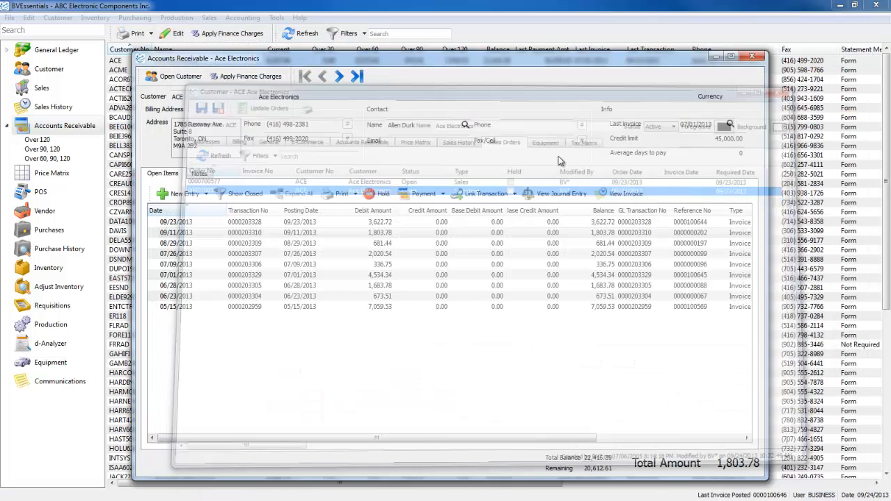
click(307, 254)
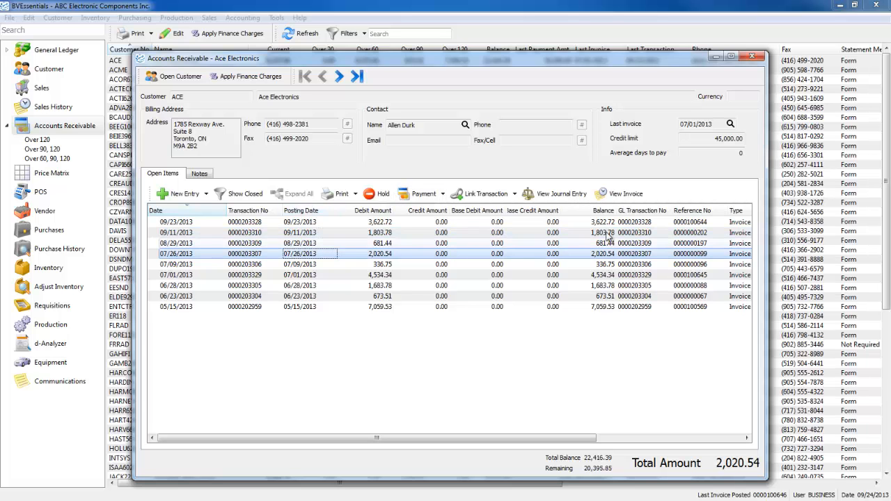
click(315, 223)
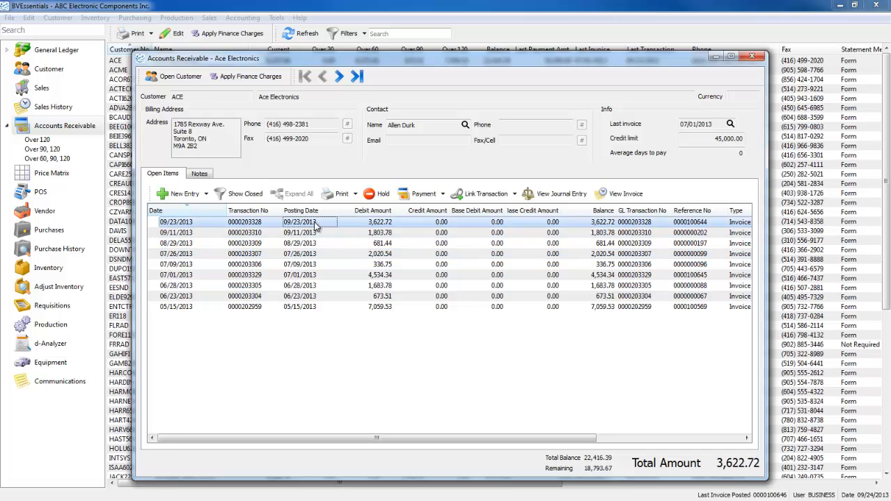
- Open the finance charges for Ace Electronics, check the as-of date, monthly interest and total charges, then close them without posting
click(245, 78)
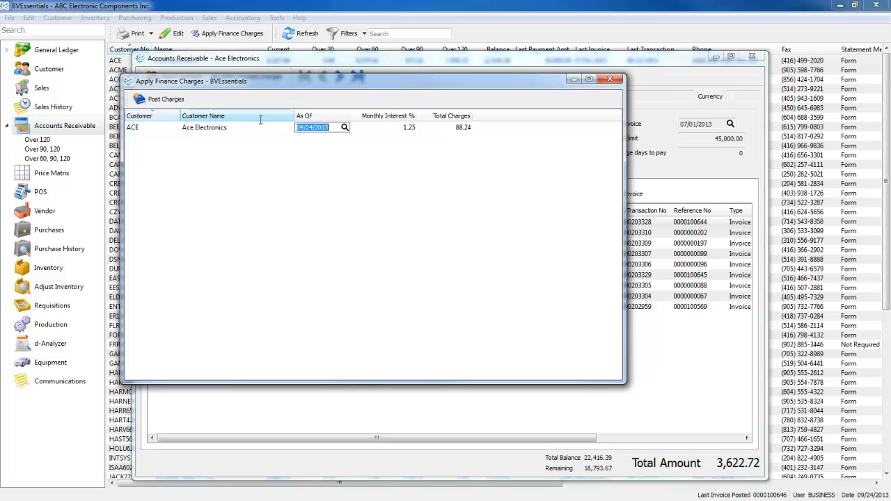
click(333, 126)
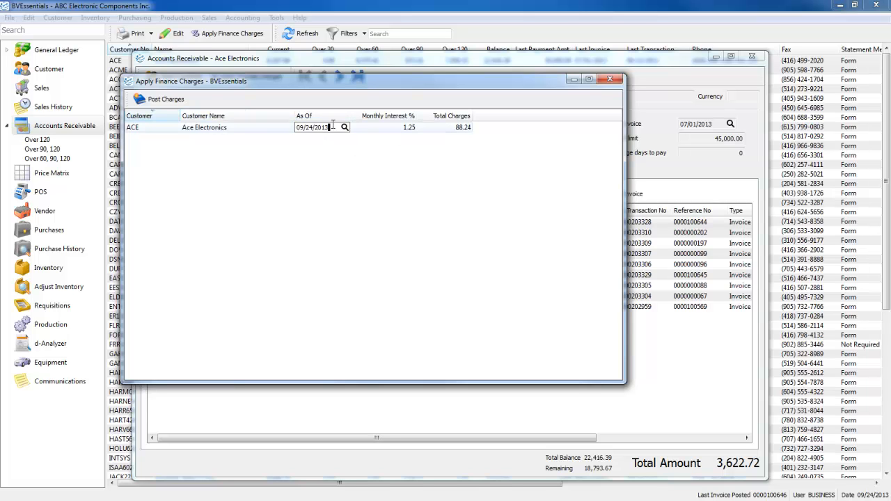
click(393, 126)
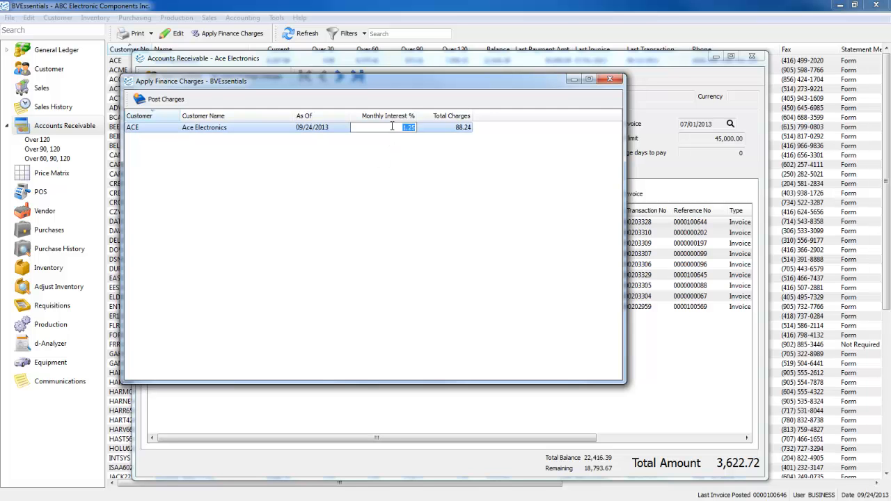
click(443, 126)
click(399, 130)
click(446, 129)
click(457, 127)
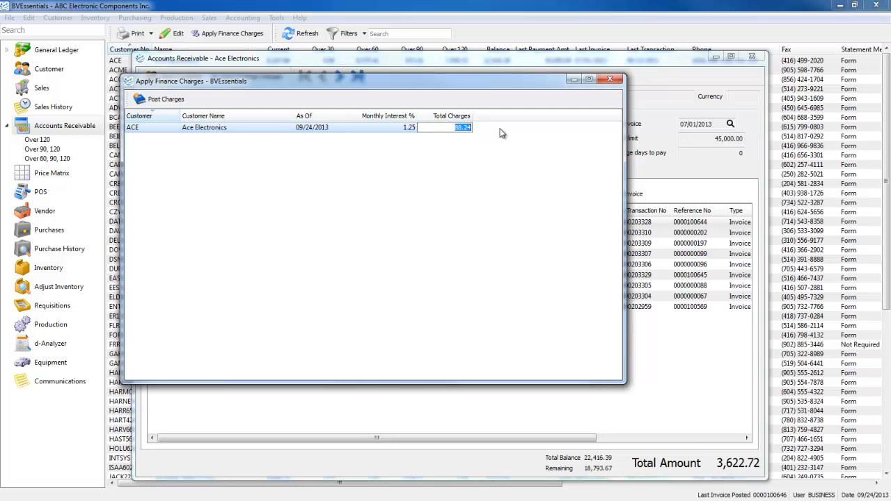
click(610, 79)
- Post a Cash and Cheque Receipts payment for all open items with reference number 323455 and automatic posting turned off
click(329, 273)
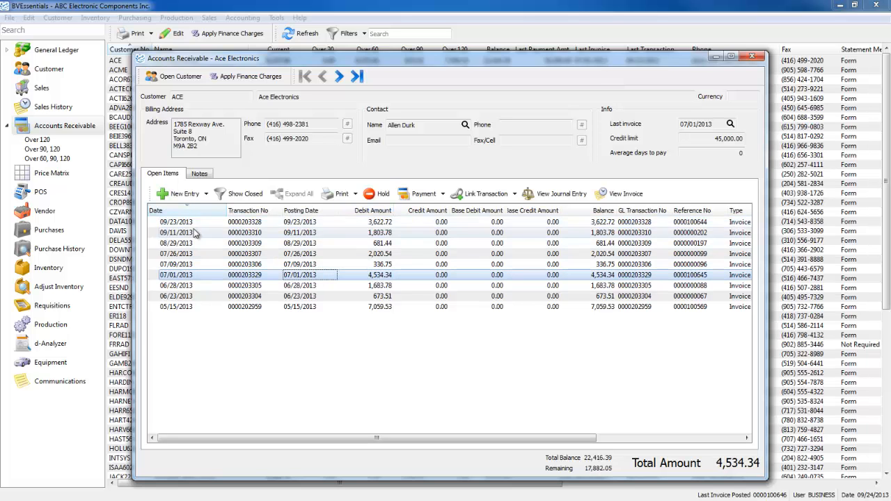
drag(201, 223, 207, 307)
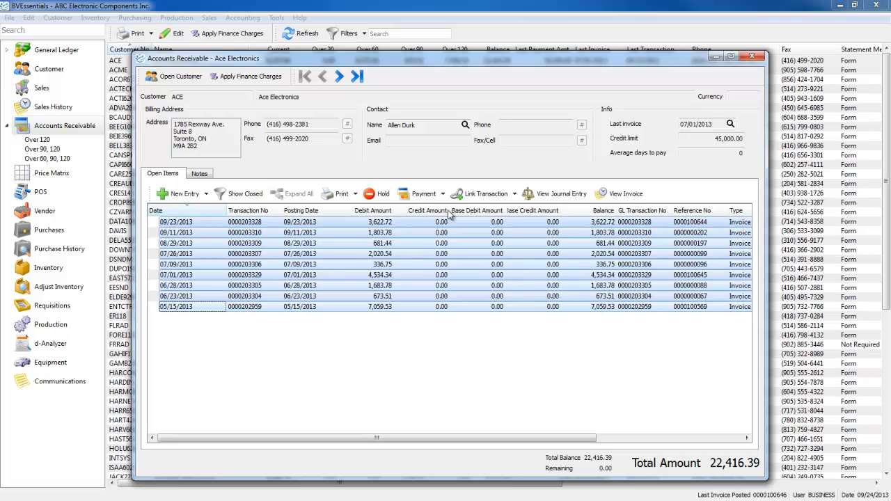
click(420, 194)
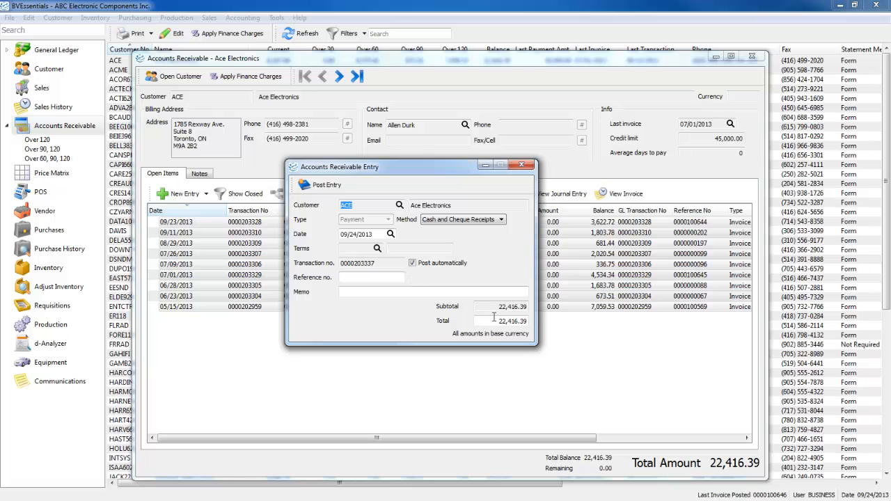
click(346, 276)
click(361, 295)
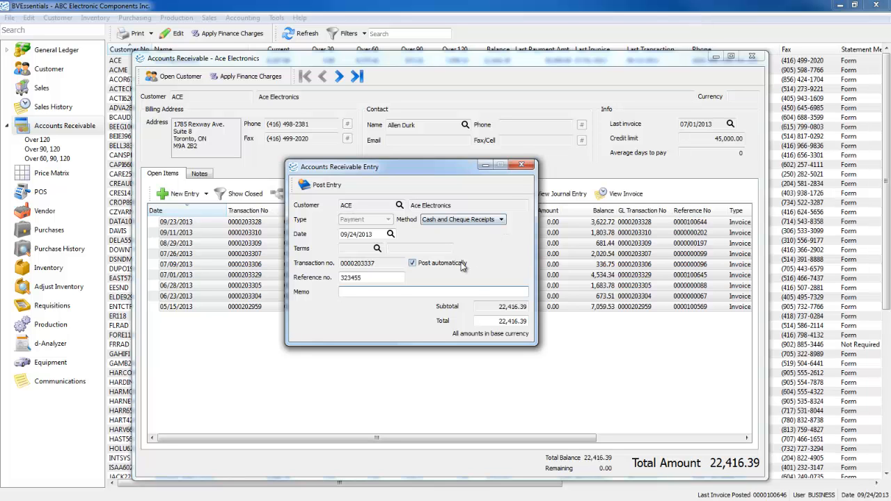
click(412, 262)
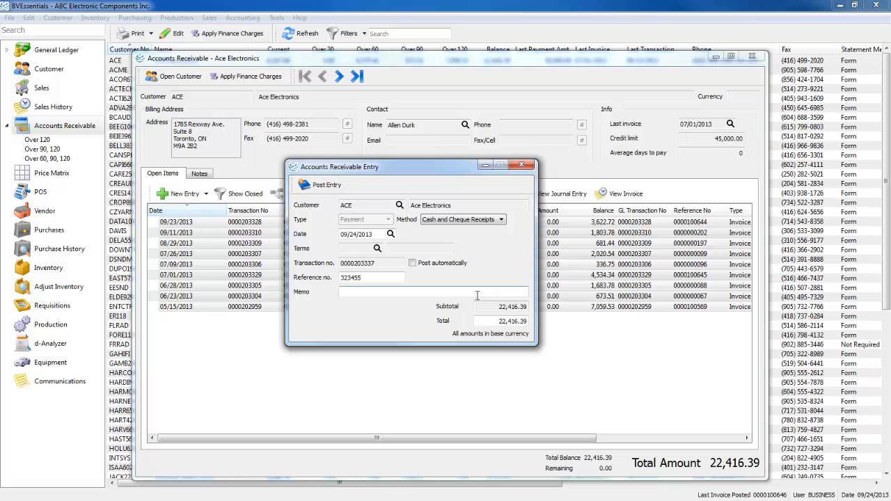
click(332, 189)
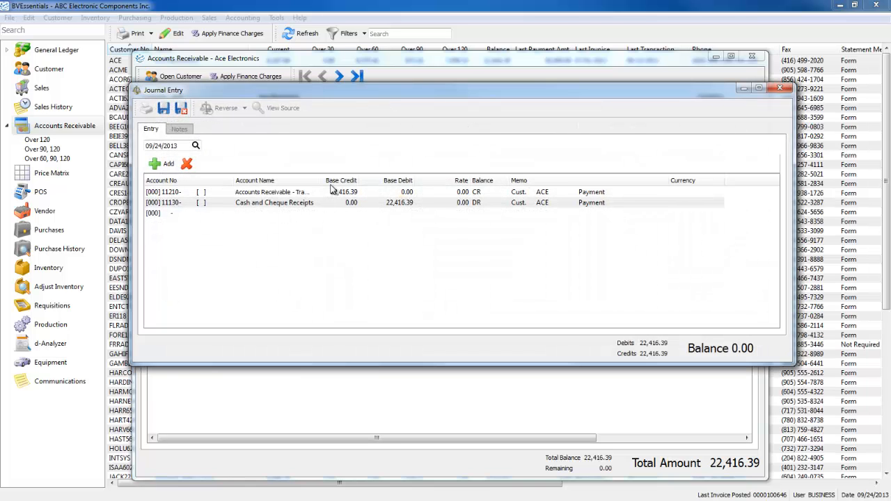
- Check the Cash and Cheque Receipts account line in the payment's journal entry, then save and close the entry
click(218, 205)
click(217, 204)
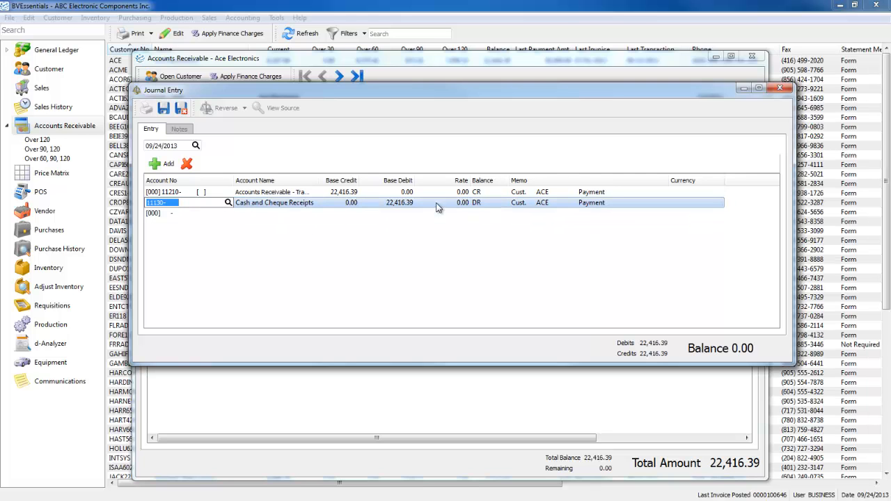
click(182, 109)
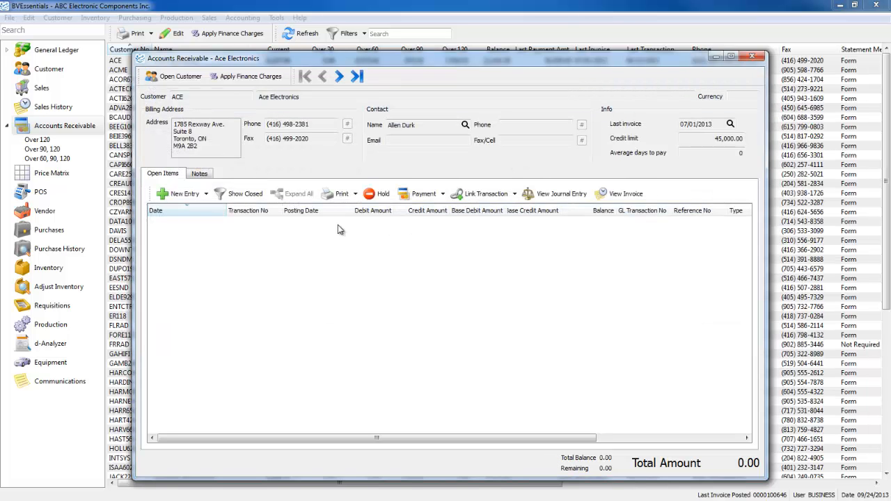
- Show the closed transactions, expand the 09/24/2013 payment to list its linked invoices, and widen the Date column
click(250, 198)
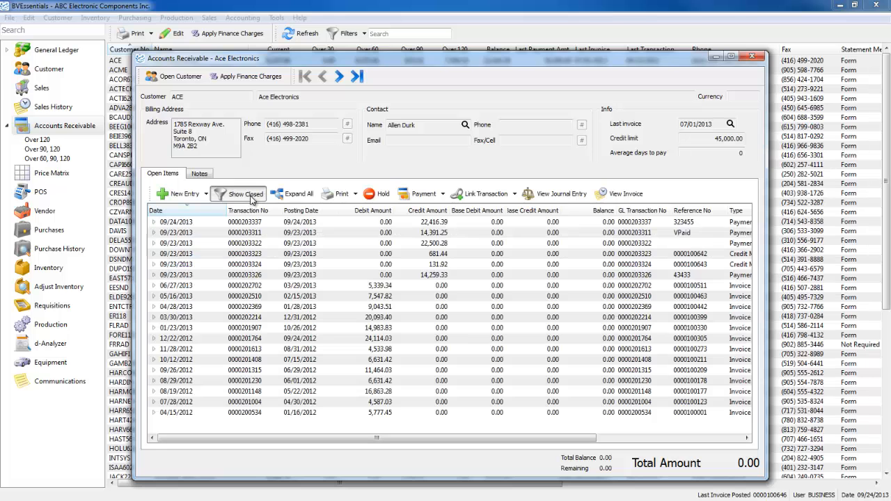
click(154, 222)
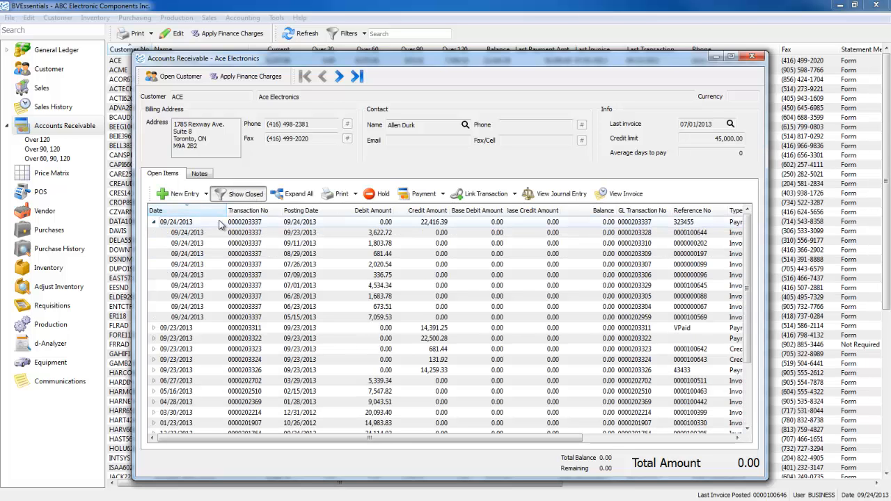
drag(225, 210, 242, 210)
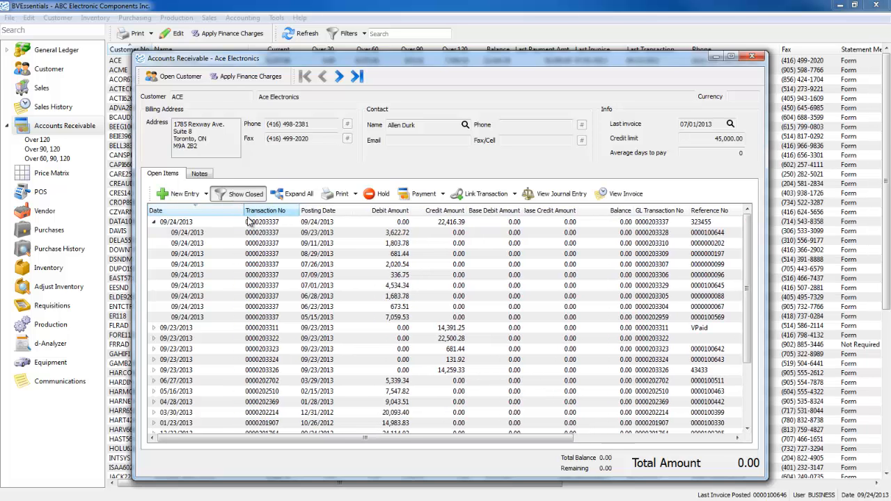
- Unlink all the invoices listed under the 09/24/2013 payment
drag(198, 233, 206, 319)
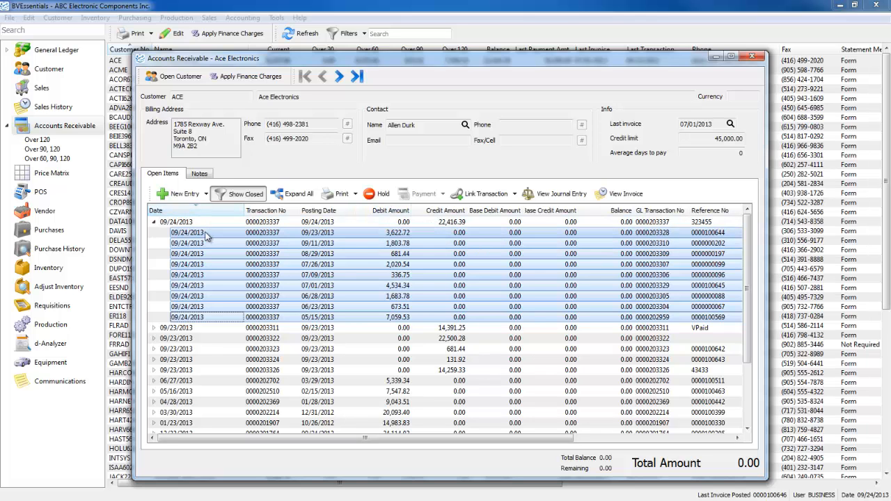
click(207, 234)
drag(207, 237, 218, 318)
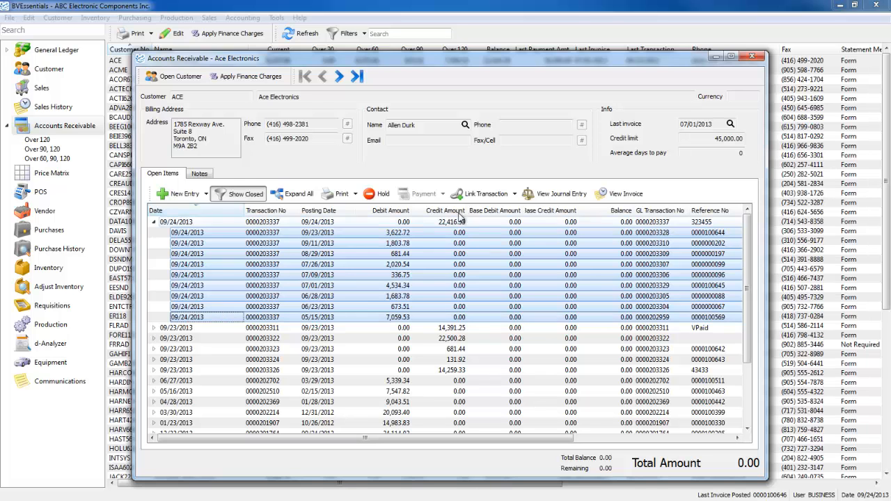
click(515, 194)
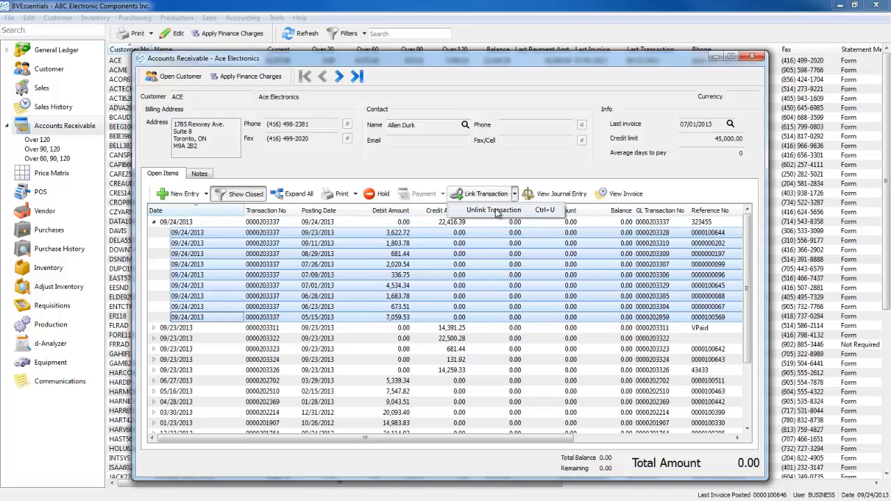
click(494, 211)
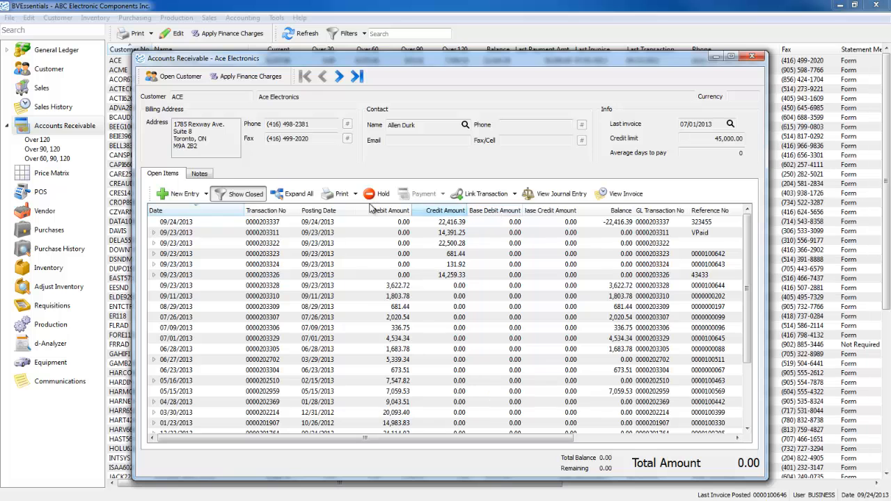
- Hide the closed transactions and link the 09/24/2013 payment with all the open invoices
click(252, 197)
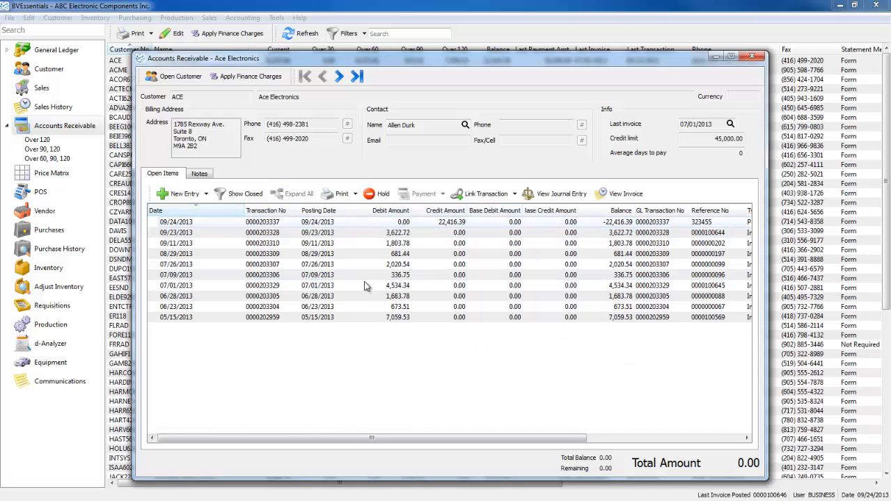
click(322, 232)
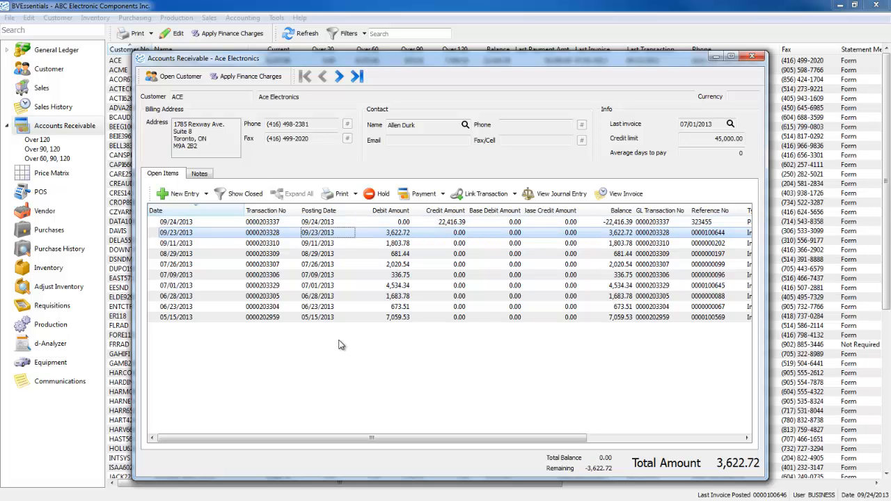
drag(317, 223, 332, 315)
click(488, 194)
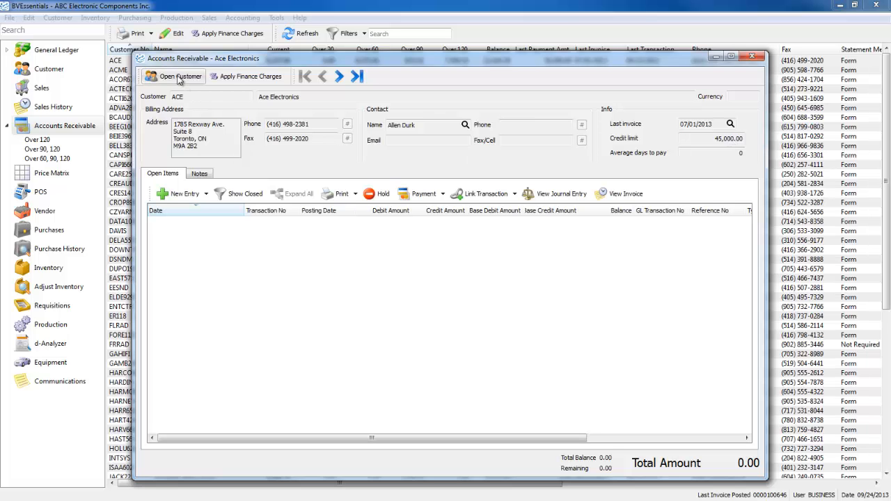
- Close the Ace Electronics receivables account and select Ace Electronics in the receivables list
click(752, 58)
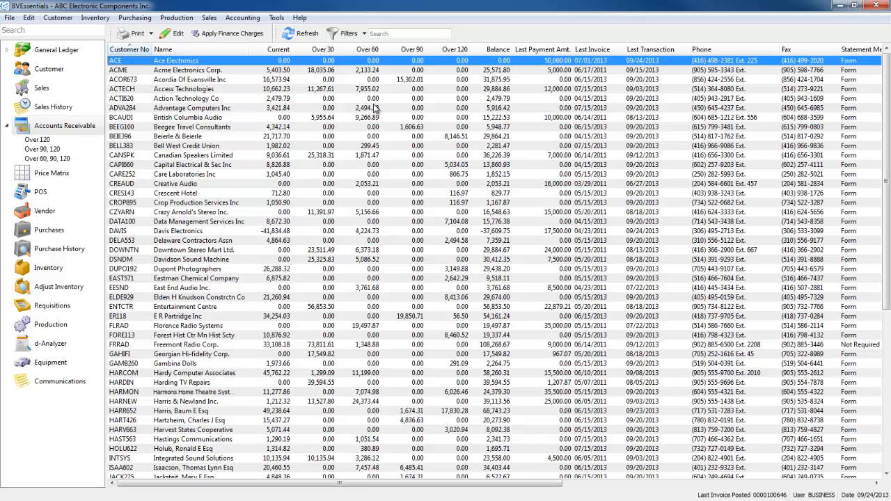
click(165, 78)
click(161, 62)
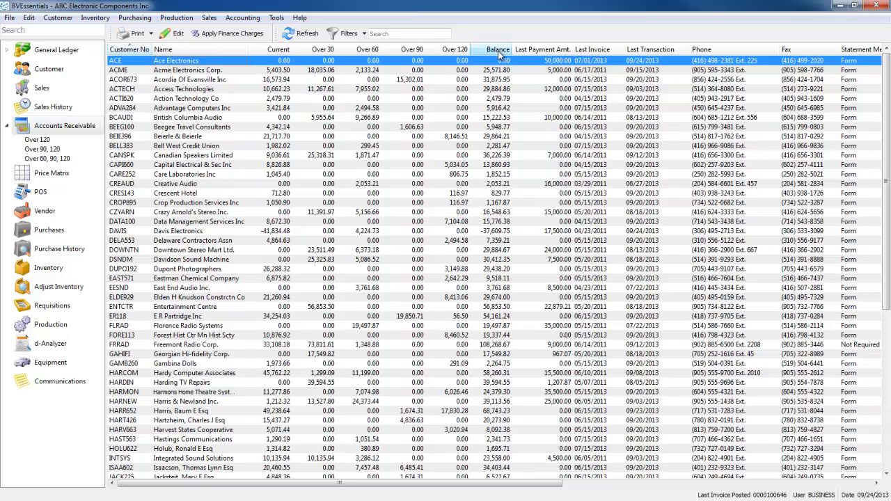
- Sort the receivables by the Over 120 balance in descending order and select every customer with an amount over 120 days
click(456, 50)
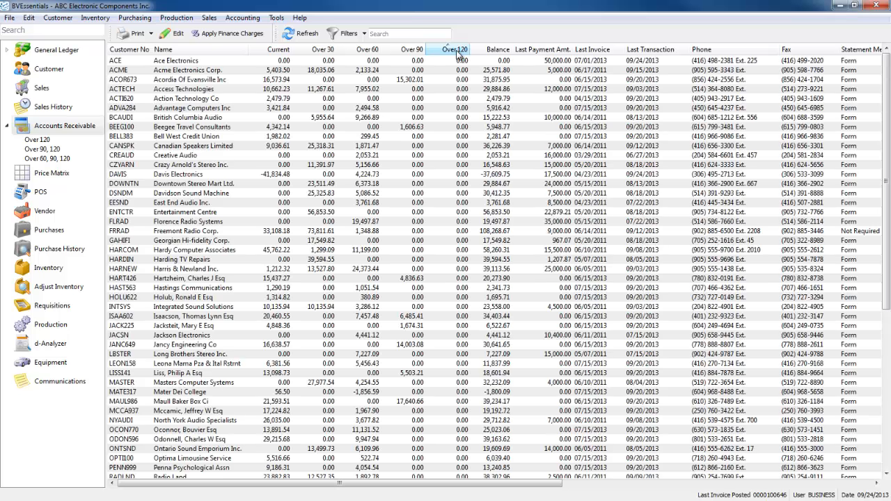
click(456, 51)
drag(456, 69, 454, 233)
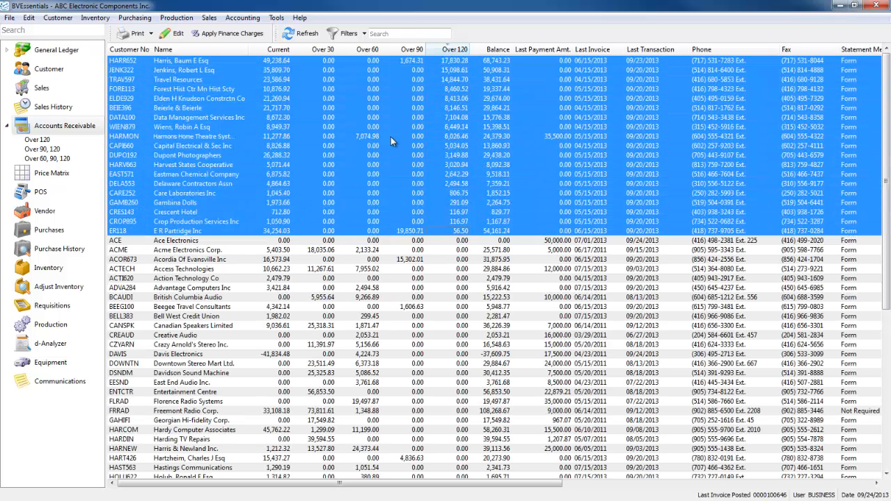
- Open the finance charges for the selected customers, check individual total charges, then close them without posting
click(228, 37)
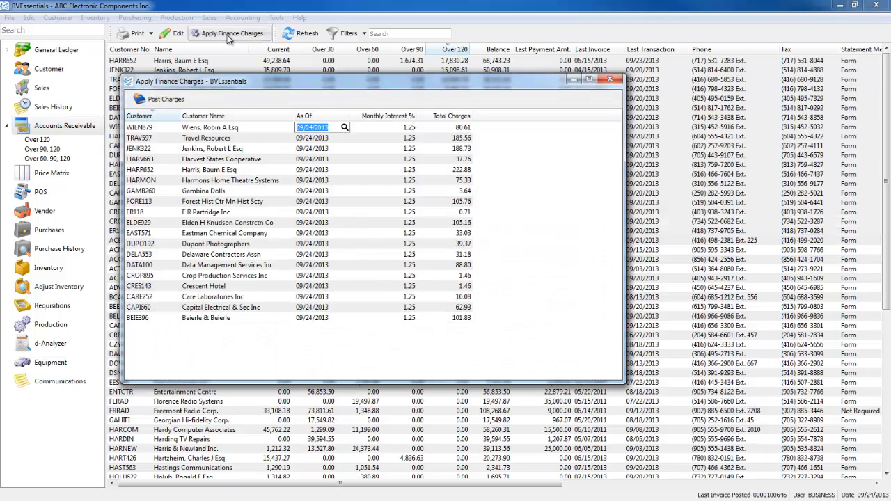
click(464, 139)
click(465, 160)
click(461, 297)
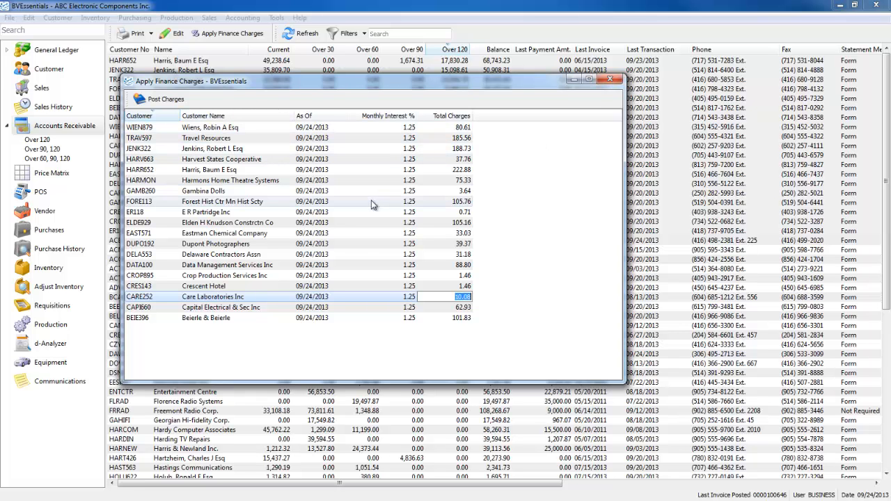
click(611, 80)
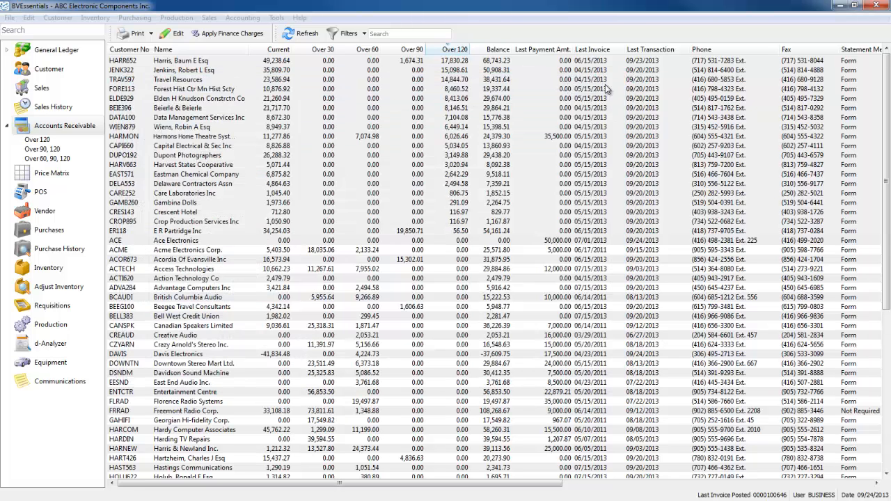